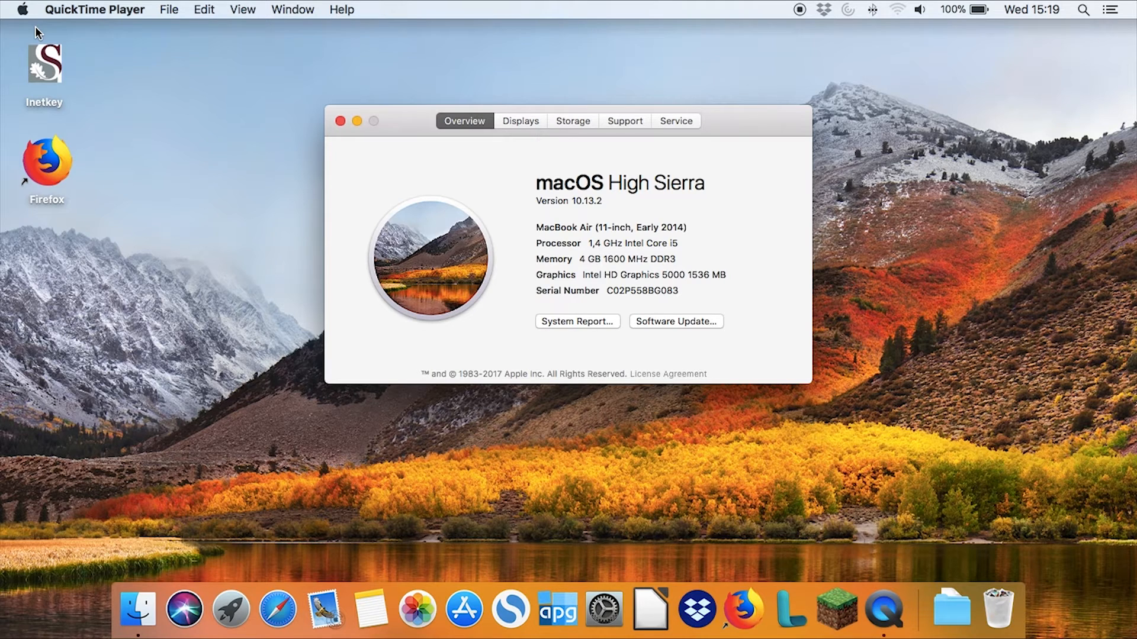
Close the system information window and connect the Mac to the GergaBYOD Wi-Fi network
{"action": "left_click", "coordinate": [341, 122]}
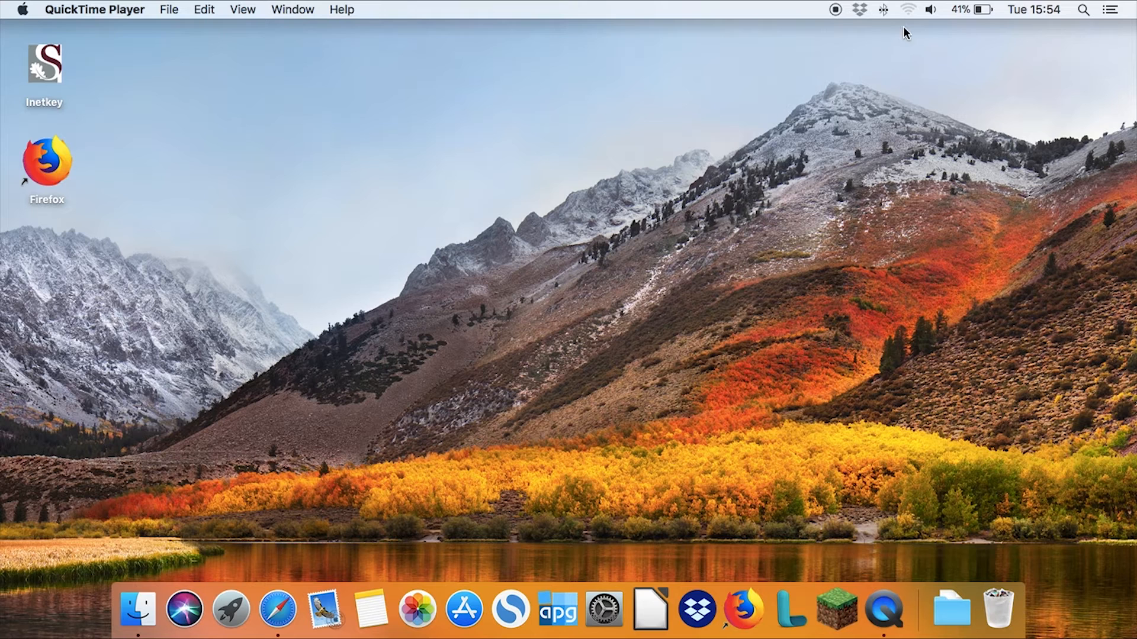
{"action": "left_click", "coordinate": [909, 10]}
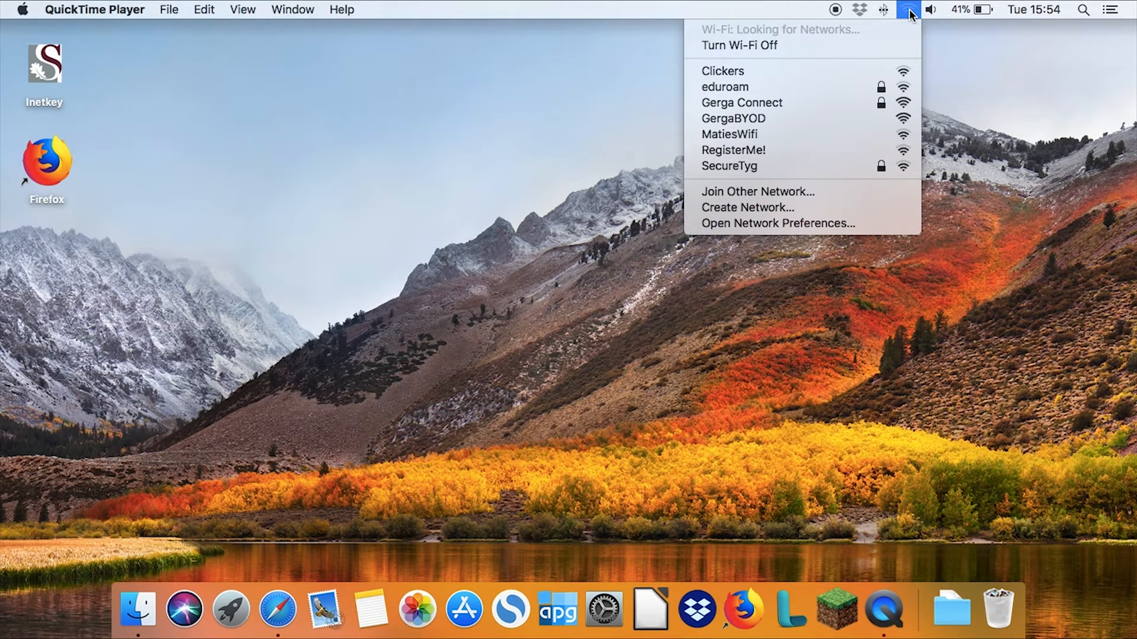
{"action": "left_click", "coordinate": [761, 118]}
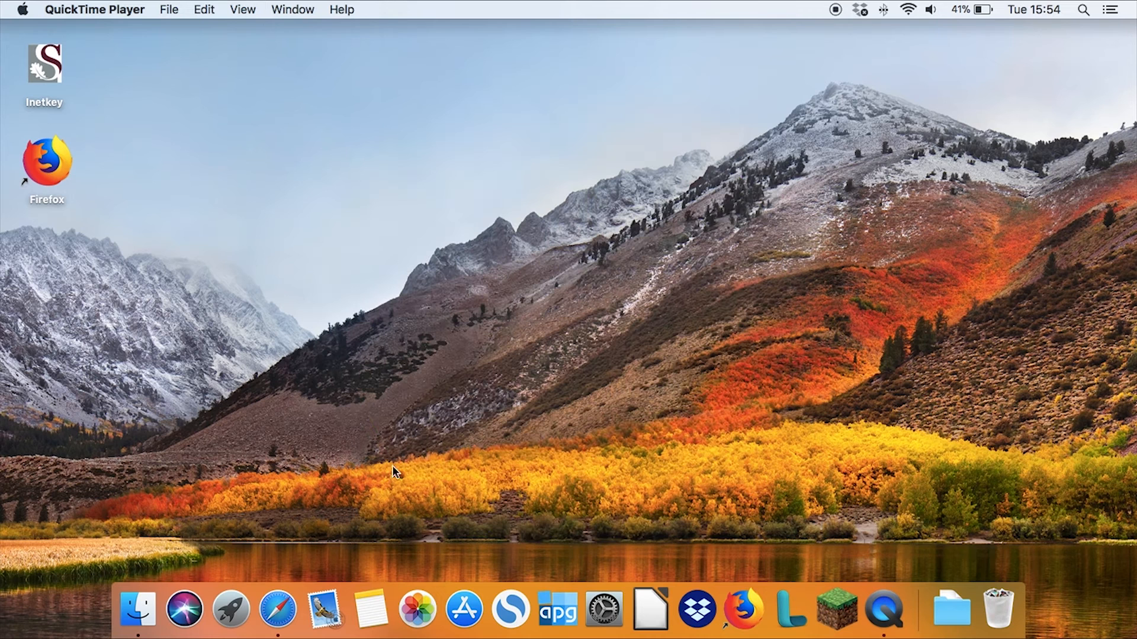
{"action": "left_click", "coordinate": [283, 613]}
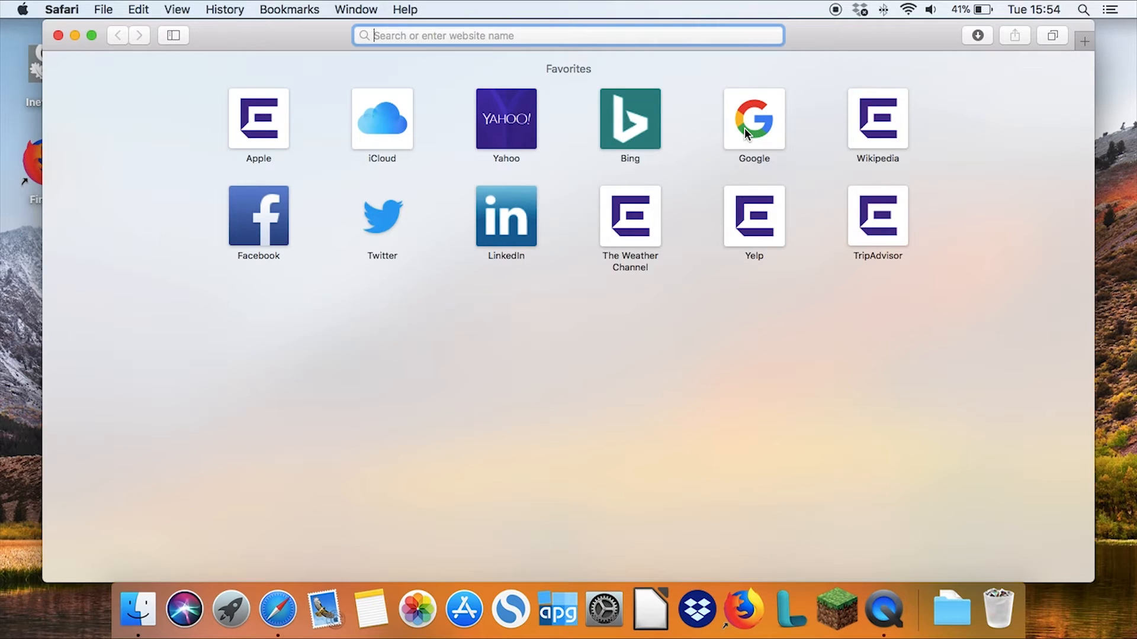
{"action": "type", "text": "www"}
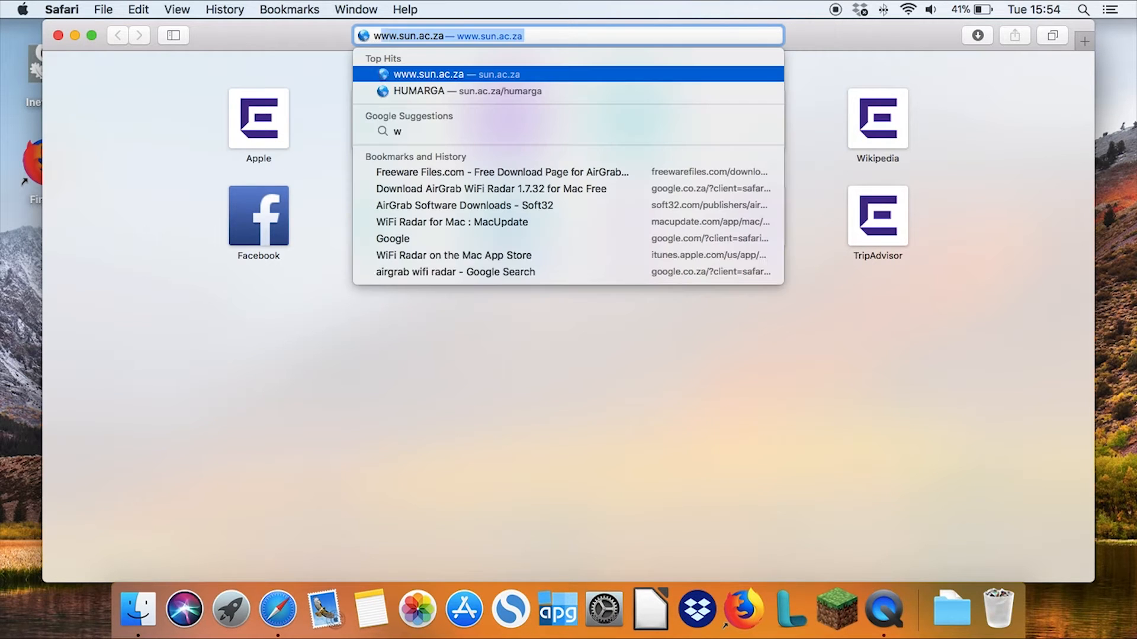
{"action": "type", "text": ".google.co"}
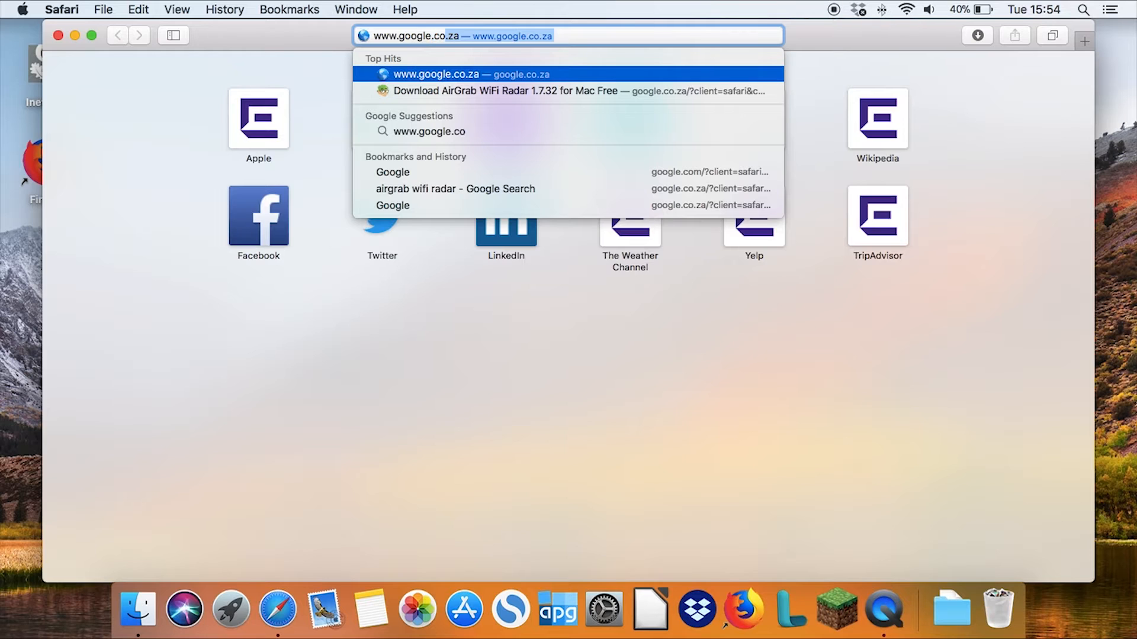
{"action": "key", "text": "Return"}
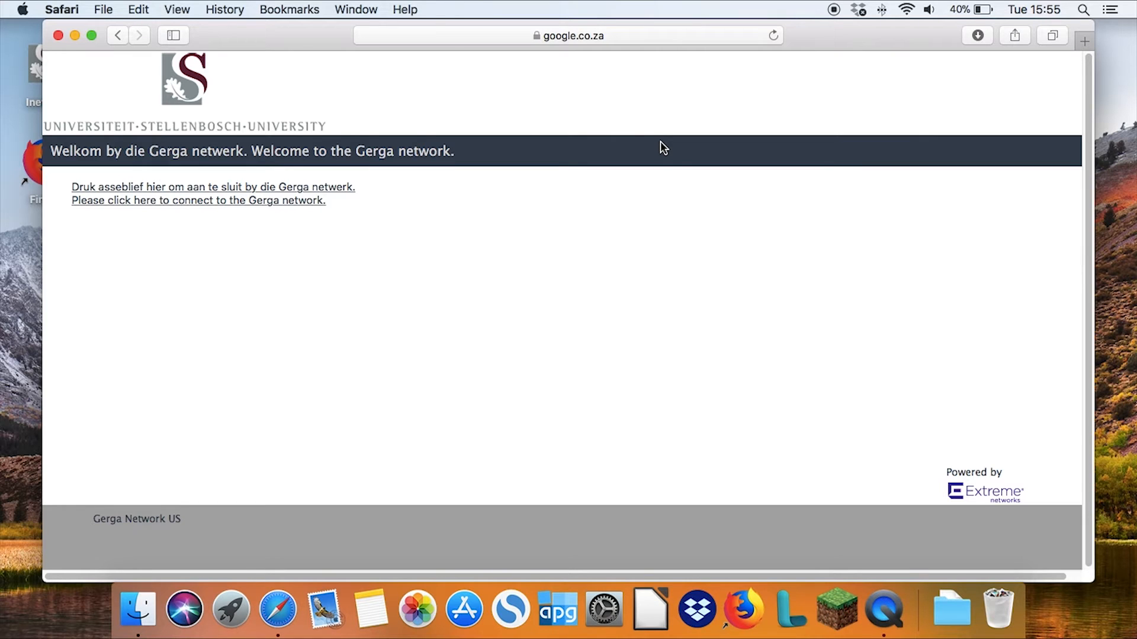
{"action": "left_click", "coordinate": [234, 205]}
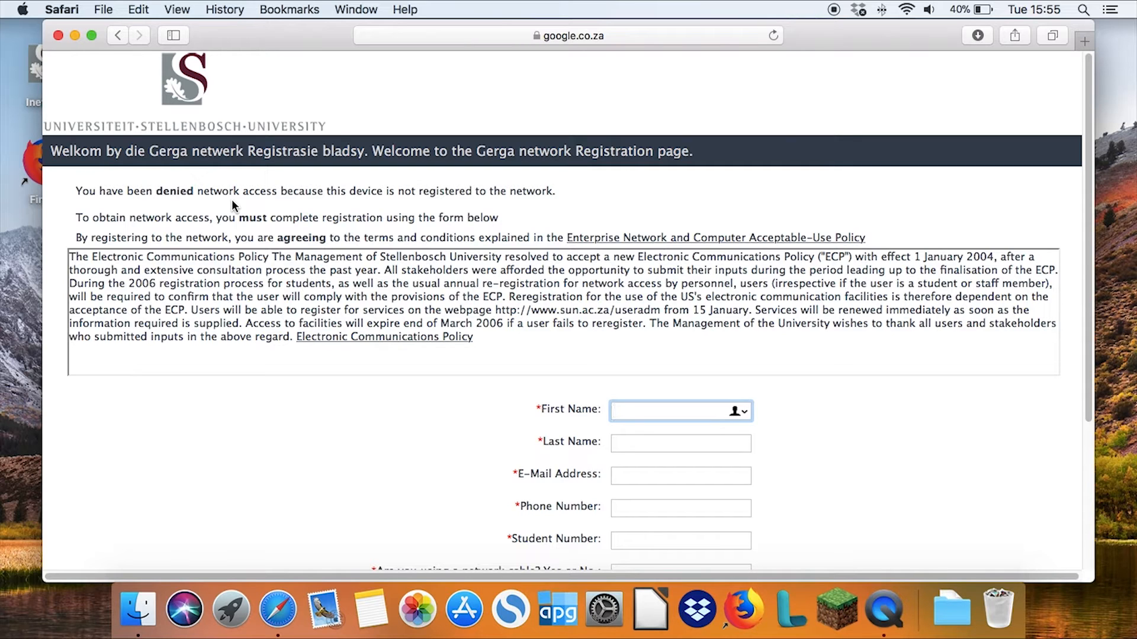
Enter the student's first name, last name and e-mail address in the network registration form
{"action": "type", "text": "Tygerberg"}
{"action": "key", "text": "Tab"}
{"action": "type", "text": "Student"}
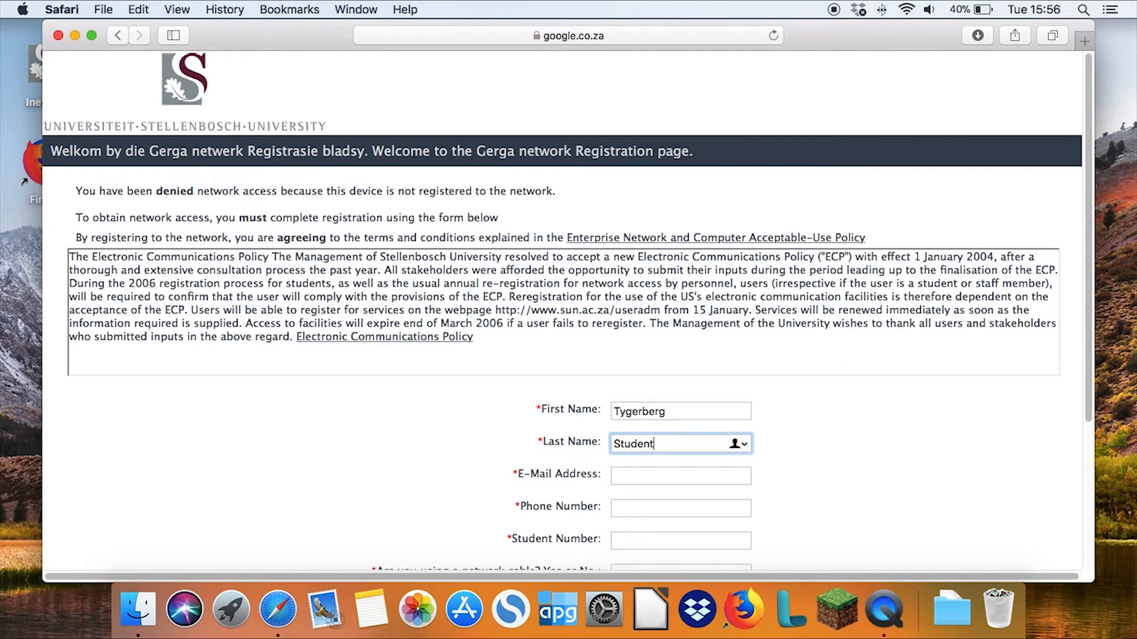
{"action": "key", "text": "Tab"}
{"action": "type", "text": "12345678@sun.ac.za"}
{"action": "key", "text": "Tab"}
Fill in the phone number and student number in the registration form
{"action": "key", "text": "Tab"}
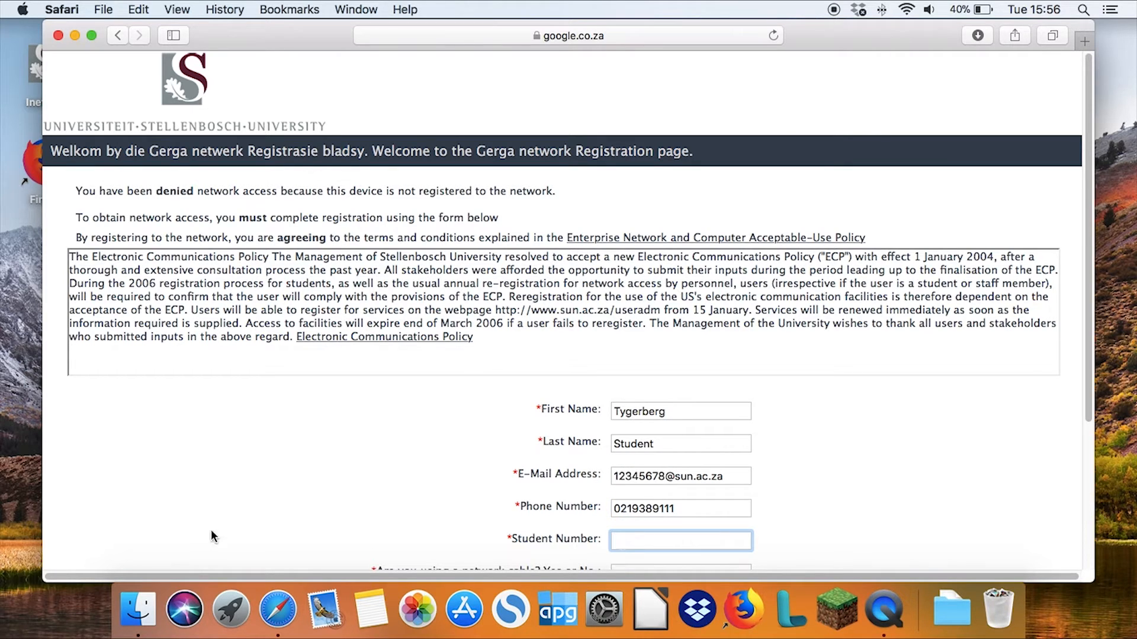
{"action": "type", "text": "12345678"}
{"action": "key", "text": "Tab"}
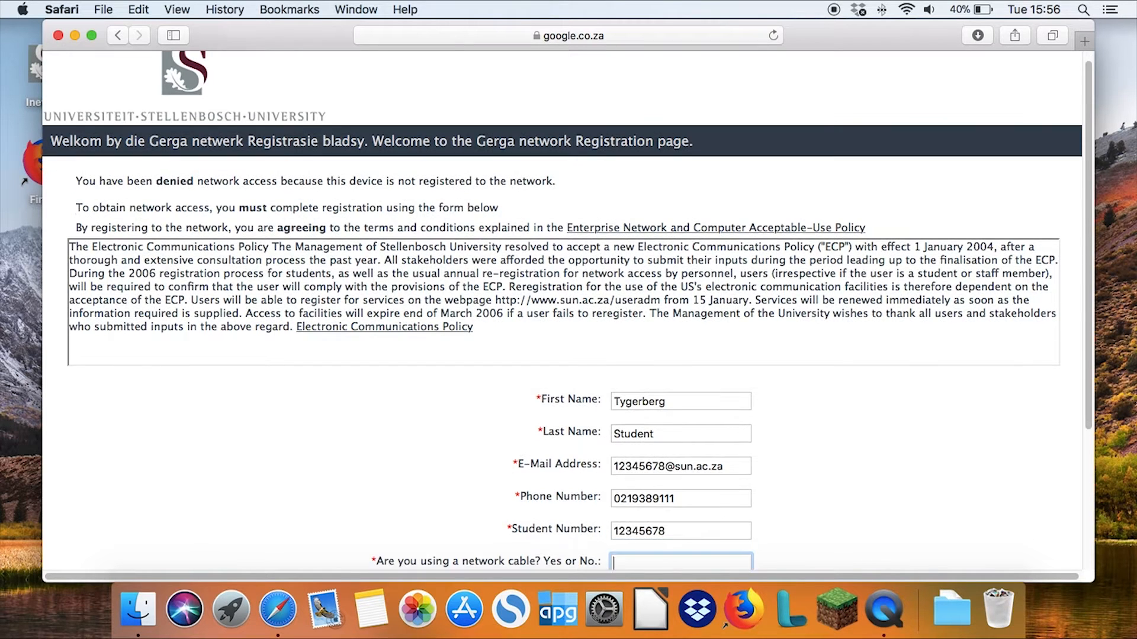
Answer No to using a network cable, agree to the Acceptable Use Policy and complete the registration
{"action": "type", "text": "No"}
{"action": "scroll", "coordinate": [243, 524], "scroll_direction": "down", "scroll_amount": 5}
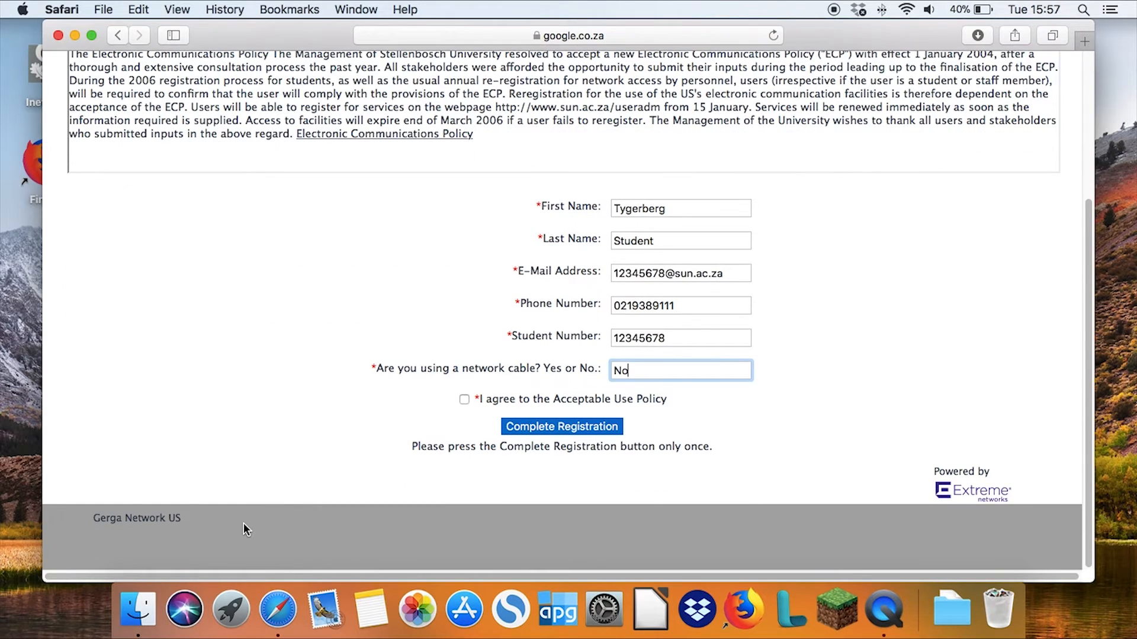
{"action": "left_click", "coordinate": [465, 402]}
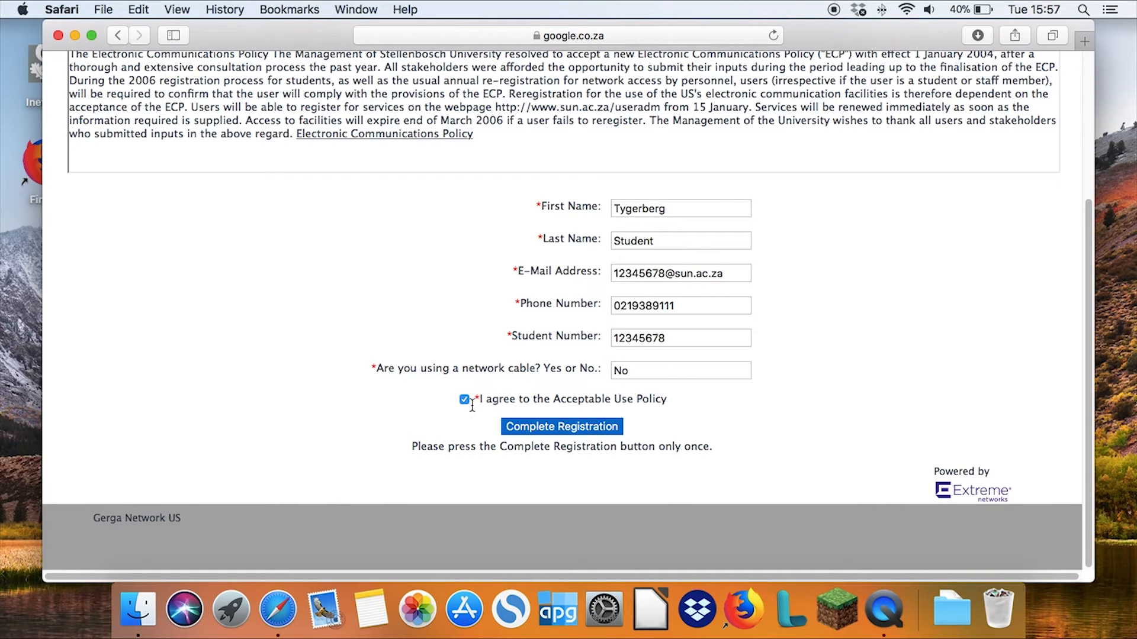
{"action": "left_click", "coordinate": [545, 426]}
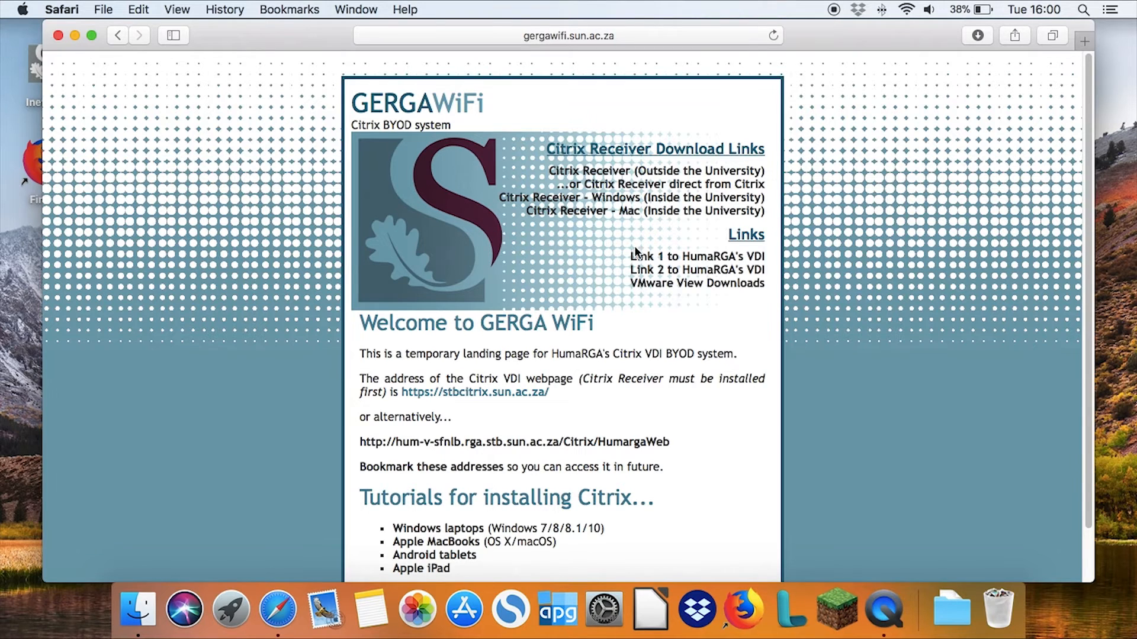
Download Citrix Receiver - Mac (Inside the University) and open the CitrixMac12 folder from Downloads in Finder
{"action": "left_click", "coordinate": [631, 213]}
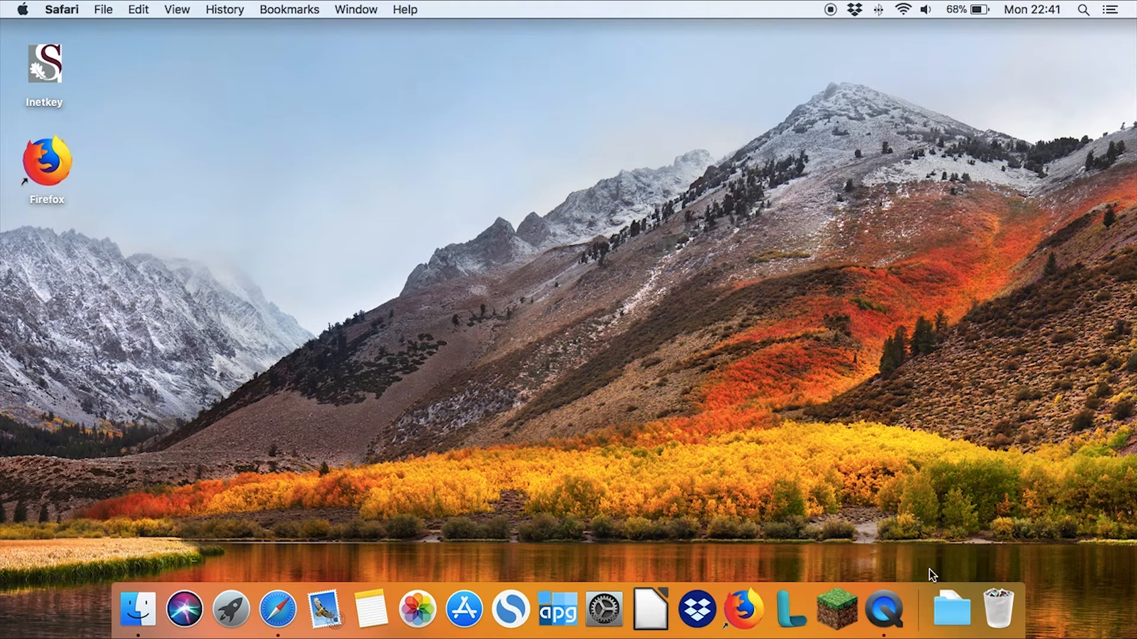
{"action": "left_click", "coordinate": [951, 613]}
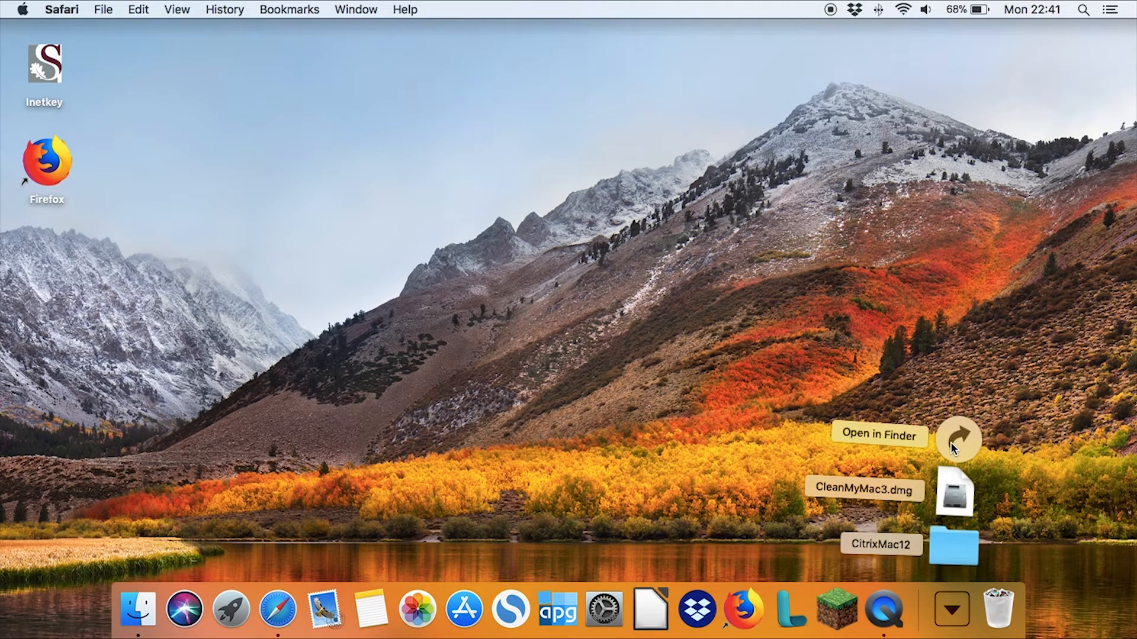
{"action": "left_click", "coordinate": [951, 443]}
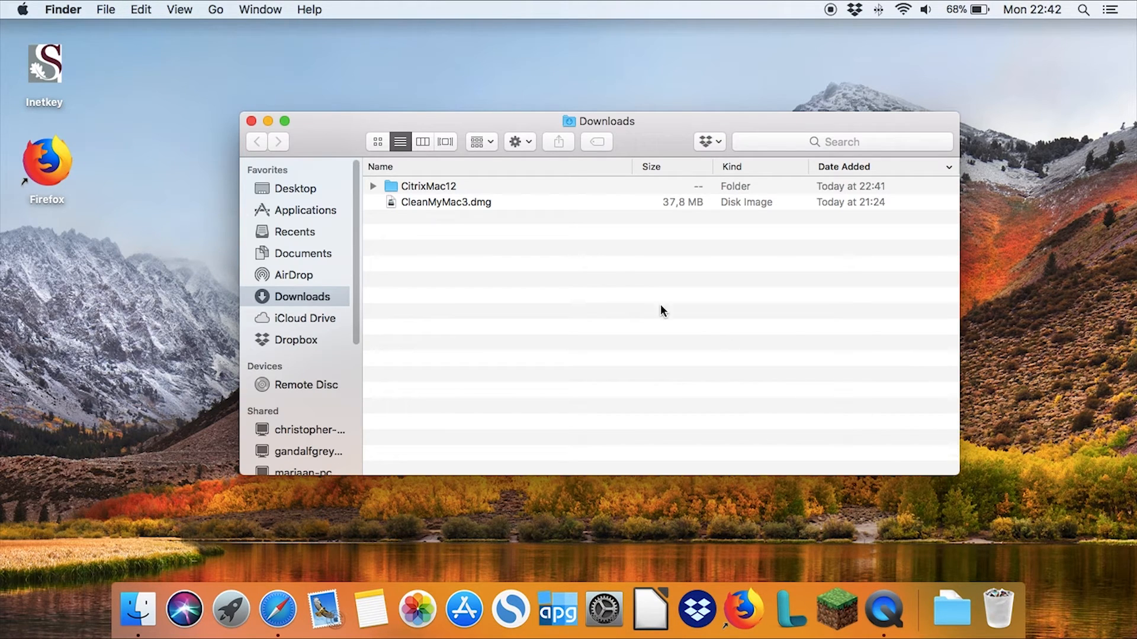
{"action": "double_click", "coordinate": [425, 186]}
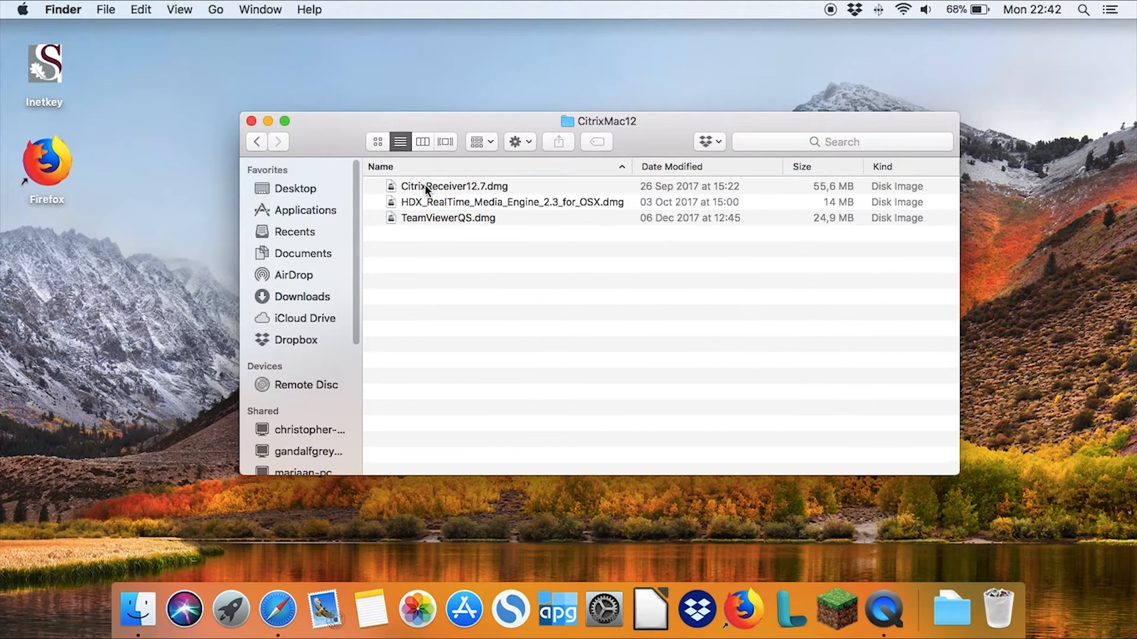
Open CitrixReceiver12.7.dmg, launch Install Citrix Receiver and allow its compatibility check to run
{"action": "left_click", "coordinate": [426, 184]}
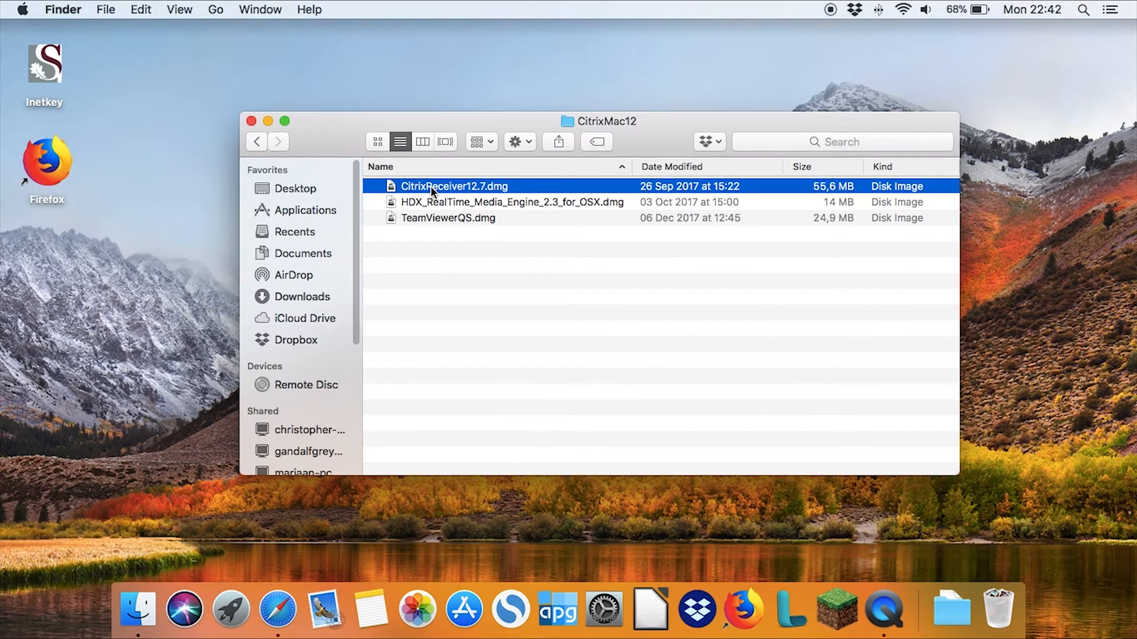
{"action": "double_click", "coordinate": [431, 186]}
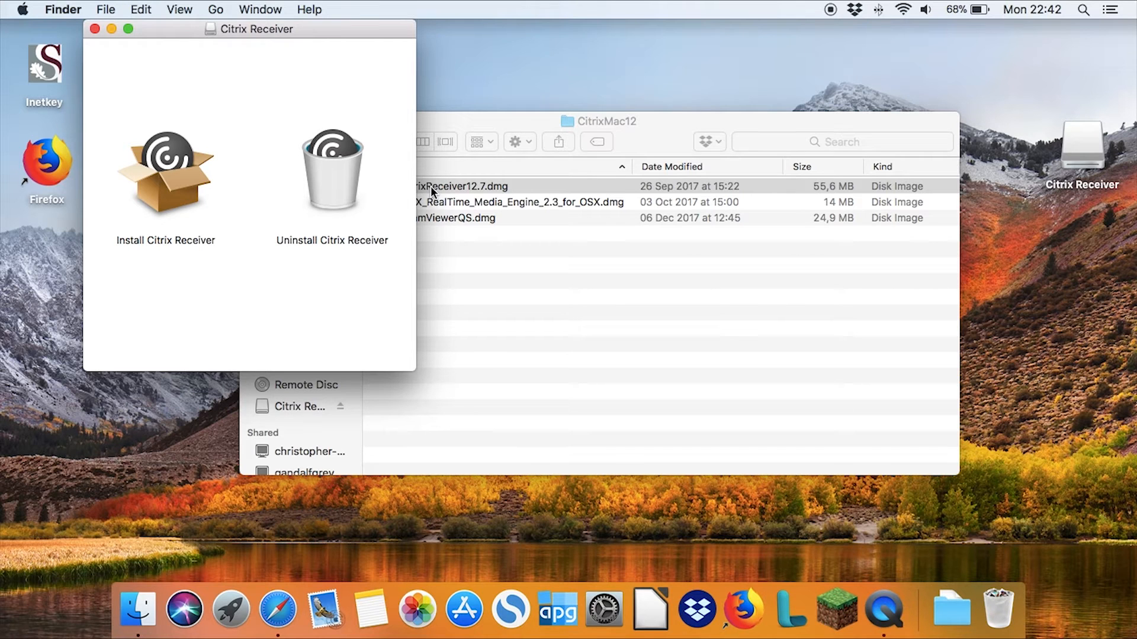
{"action": "left_click", "coordinate": [169, 170]}
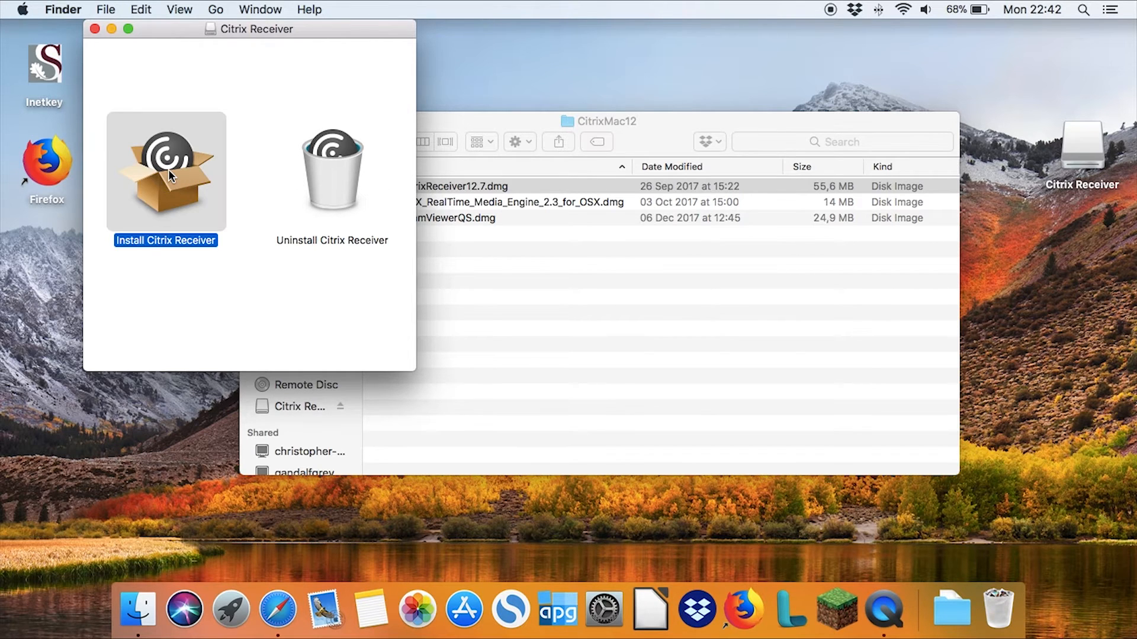
{"action": "double_click", "coordinate": [168, 169]}
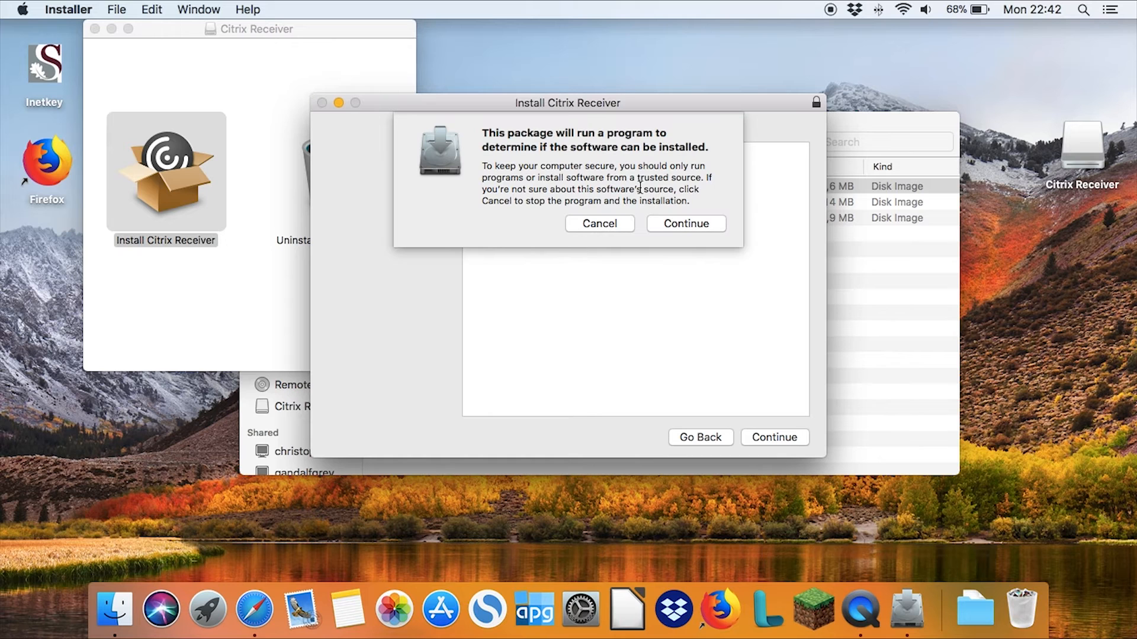
{"action": "left_click", "coordinate": [673, 227]}
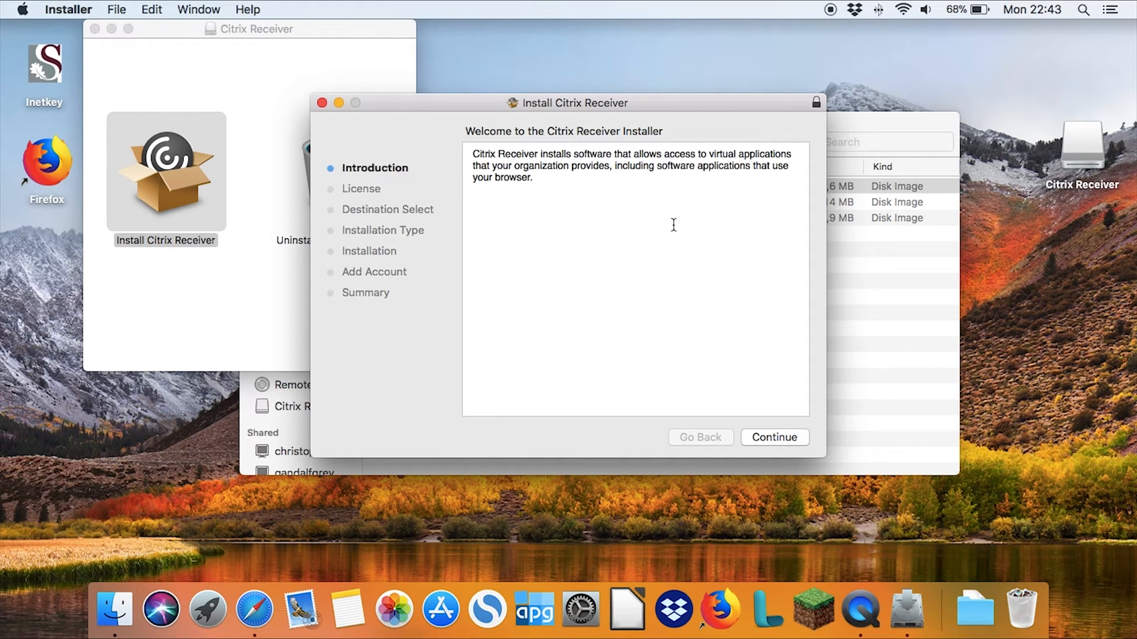
Proceed through the Citrix Receiver installer's introduction and agree to the software license
{"action": "left_click", "coordinate": [772, 440]}
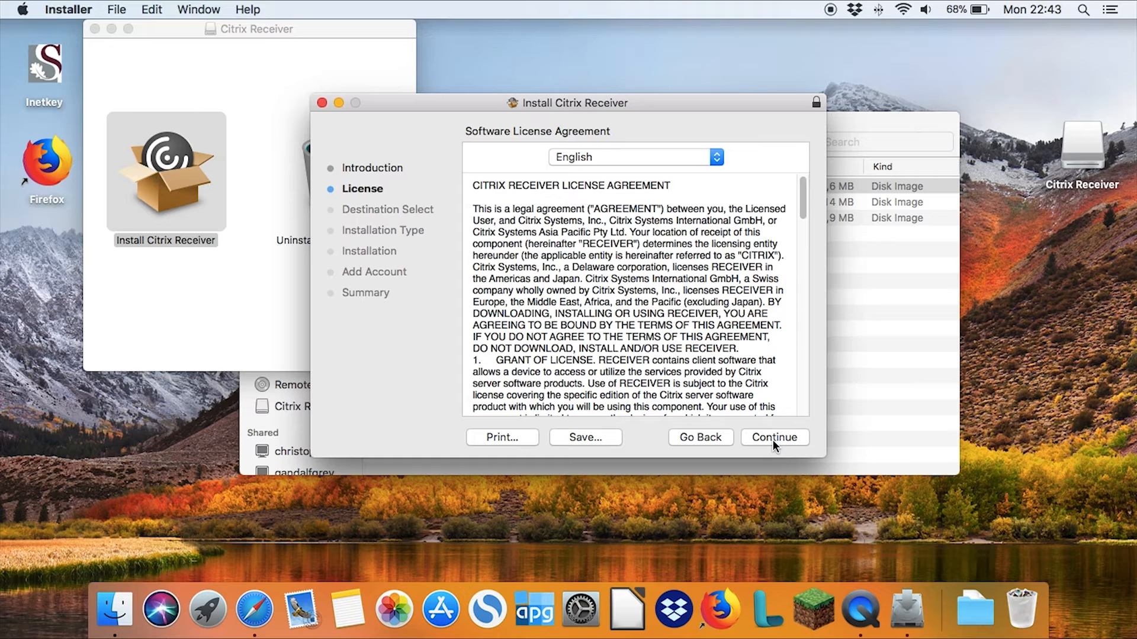
{"action": "left_click", "coordinate": [773, 439]}
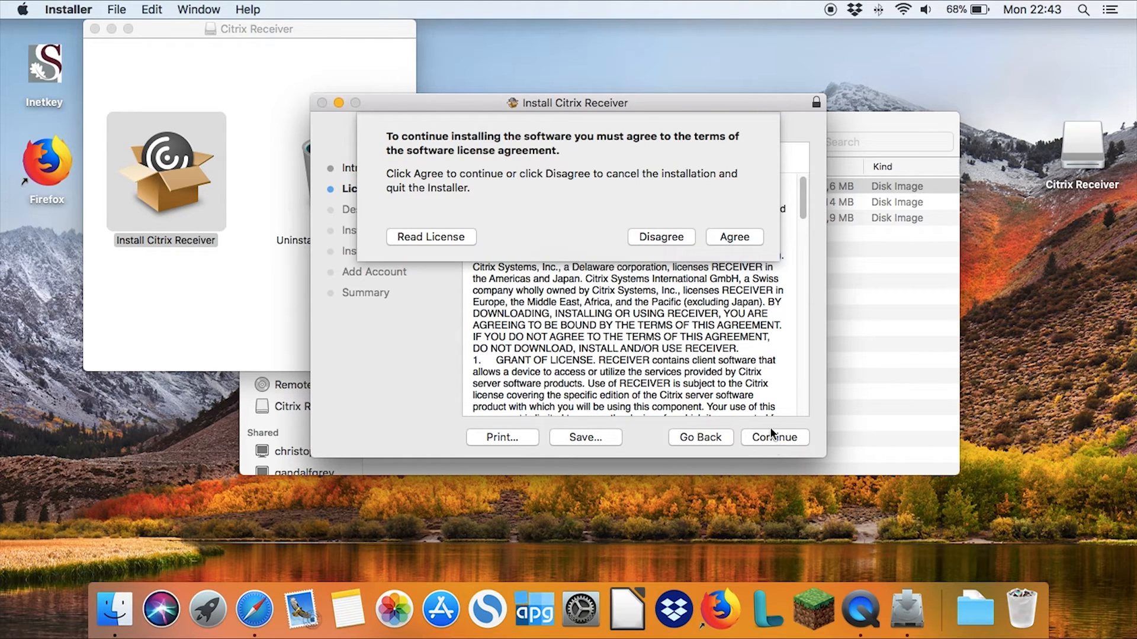
{"action": "left_click", "coordinate": [731, 238]}
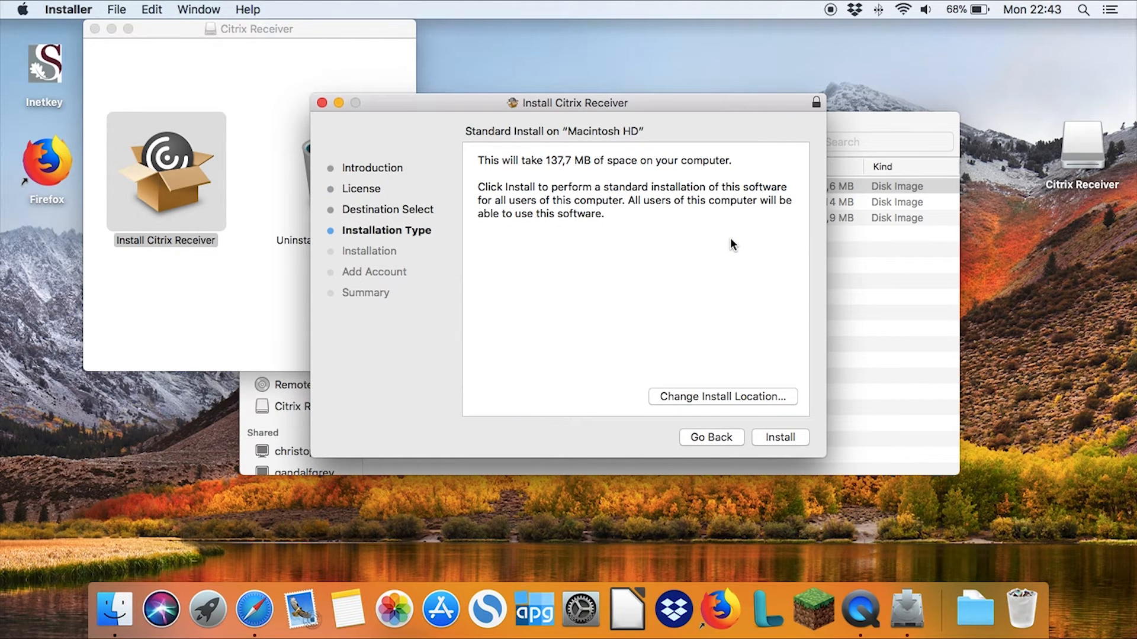
Run the standard Citrix Receiver installation on Macintosh HD, authorizing it with the account password
{"action": "left_click", "coordinate": [779, 439]}
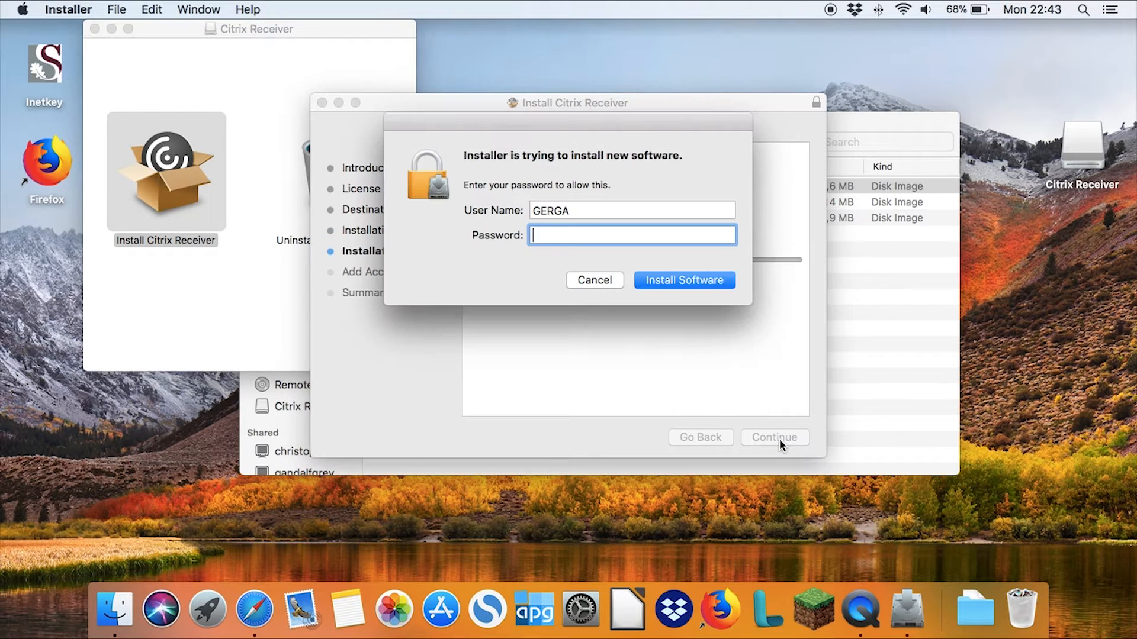
{"action": "type", "text": "********"}
{"action": "left_click", "coordinate": [664, 281]}
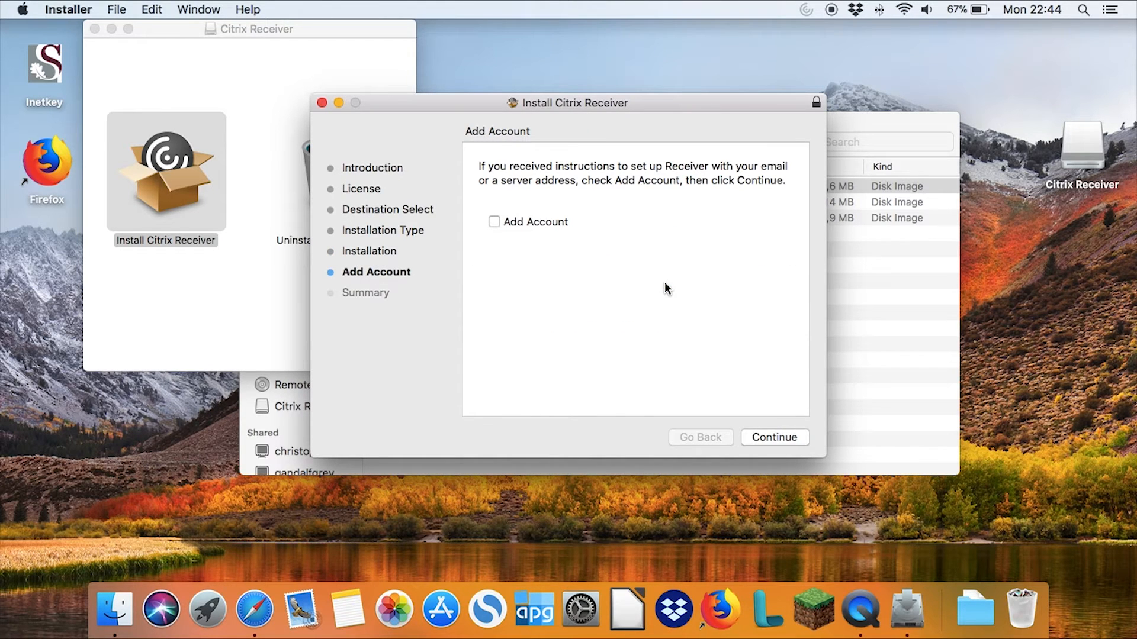
Finish the Citrix Receiver setup without adding an account and move the installer to the Trash
{"action": "left_click", "coordinate": [770, 438]}
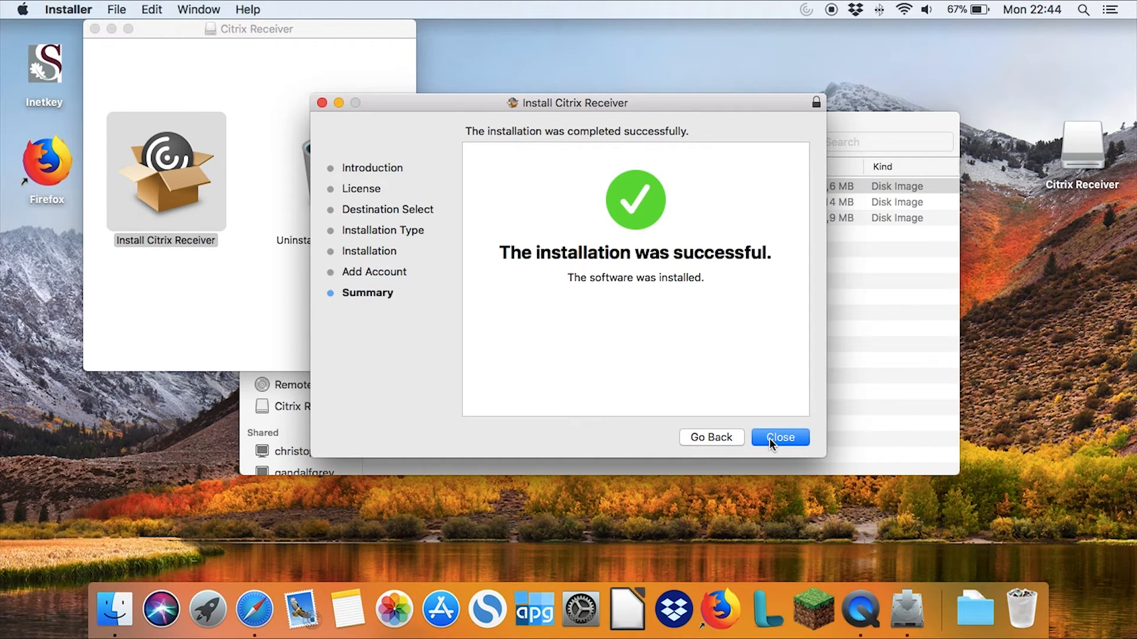
{"action": "left_click", "coordinate": [769, 438]}
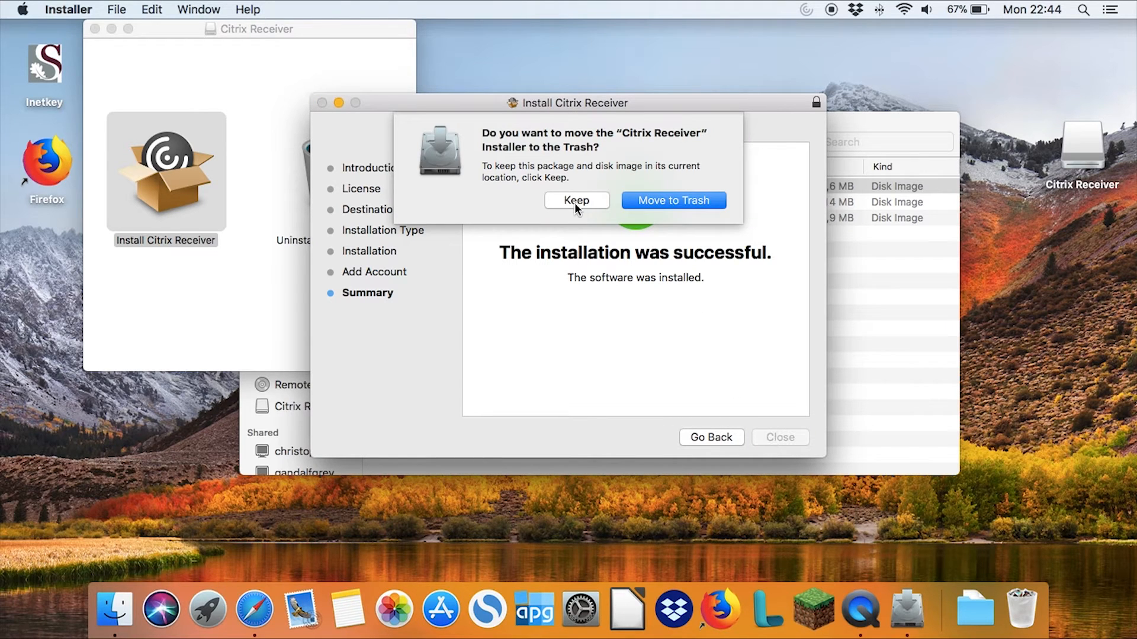
{"action": "left_click", "coordinate": [659, 203]}
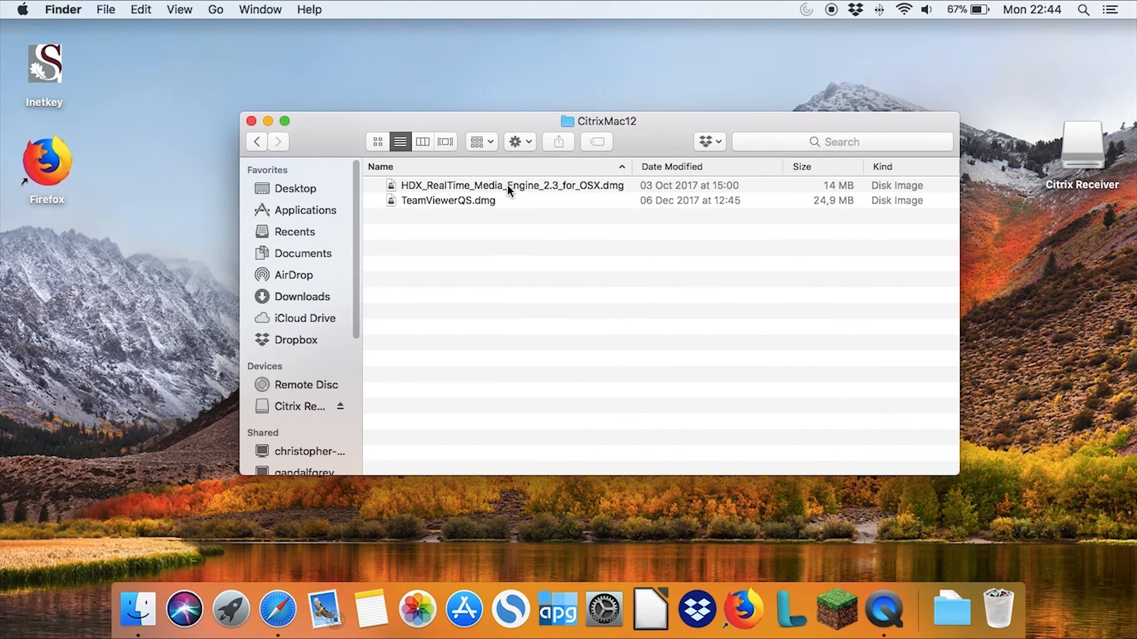
Launch the installer package from HDX_RealTime_Media_Engine_2.3_for_OSX.dmg and agree to its software license
{"action": "double_click", "coordinate": [507, 185]}
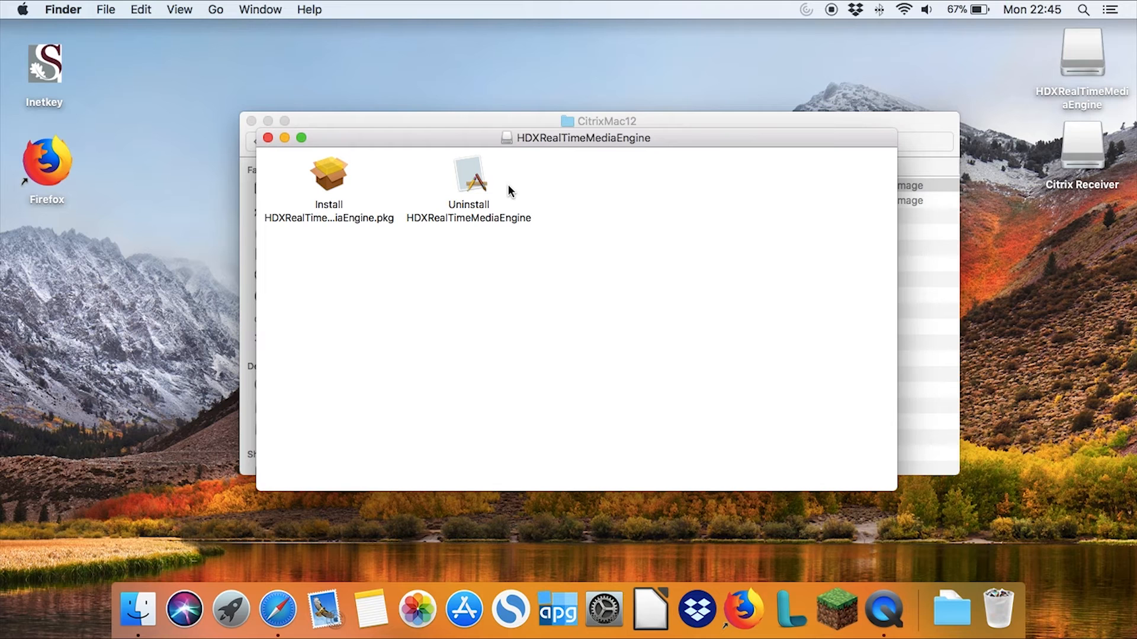
{"action": "double_click", "coordinate": [332, 172]}
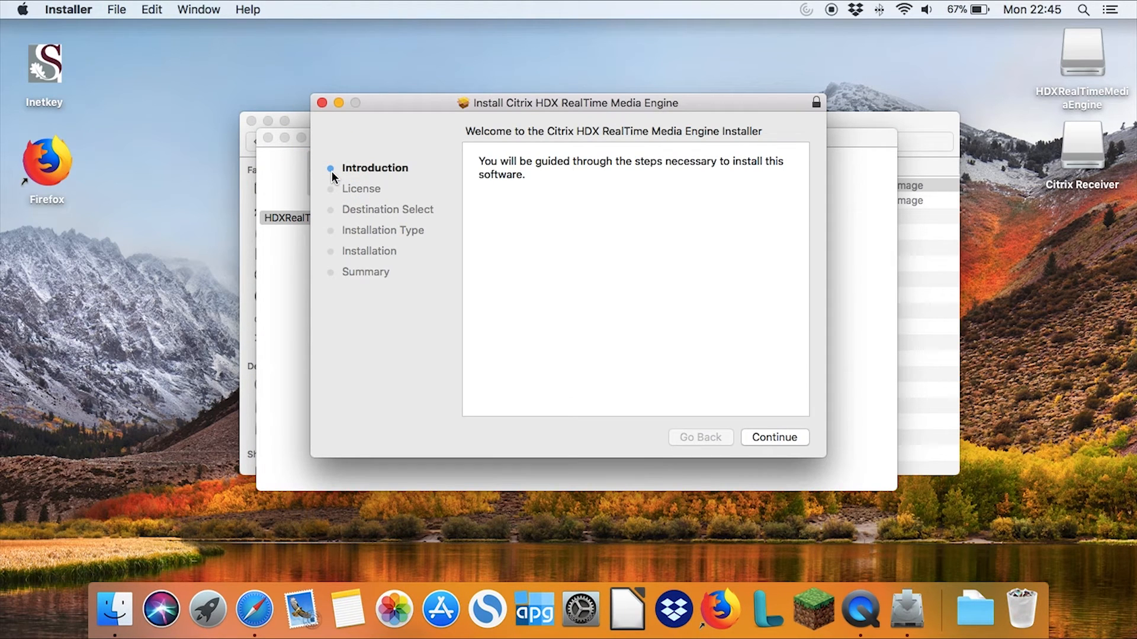
{"action": "left_click", "coordinate": [768, 437]}
{"action": "left_click", "coordinate": [767, 437]}
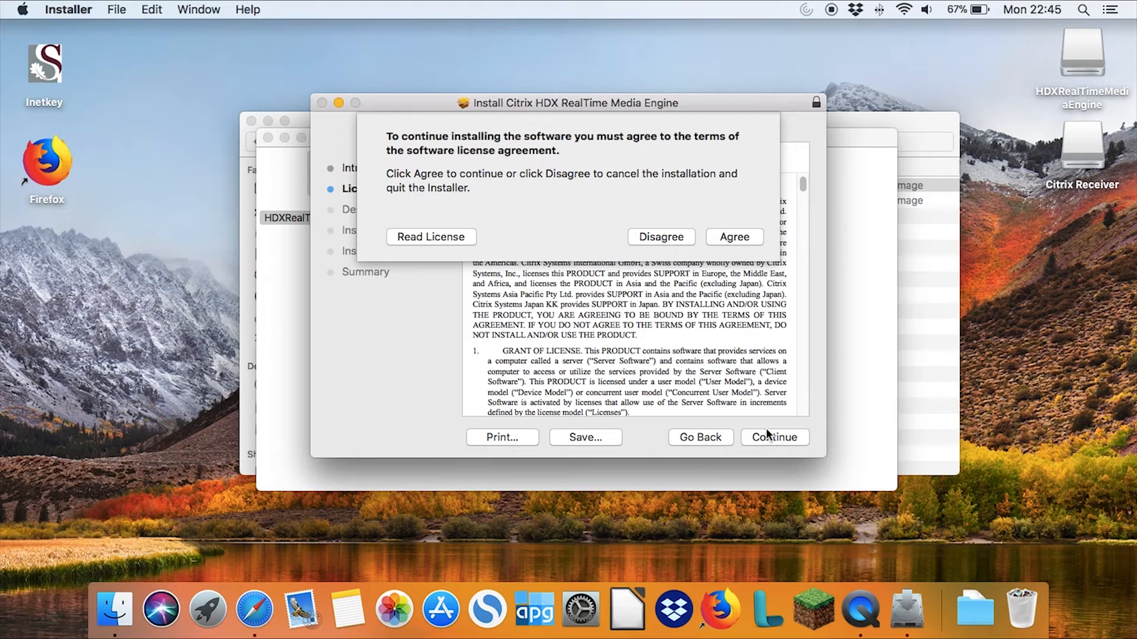
{"action": "left_click", "coordinate": [728, 238]}
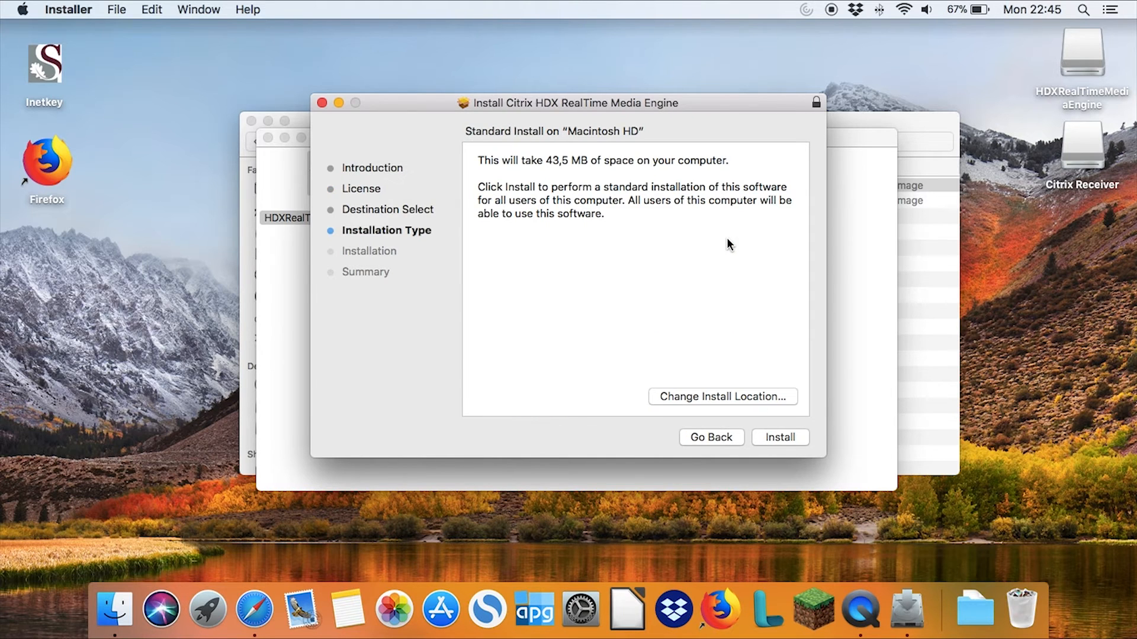
Install Citrix HDX RealTime Media Engine on Macintosh HD, authorizing it with the account password, and move its installer to the Trash
{"action": "left_click", "coordinate": [776, 437]}
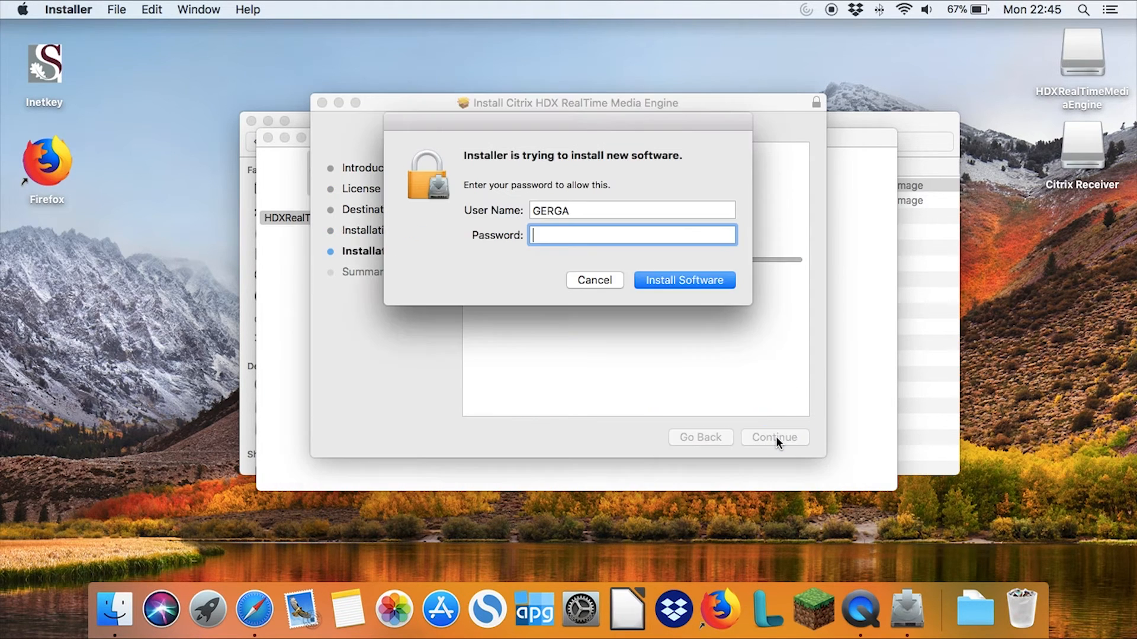
{"action": "type", "text": "*********"}
{"action": "left_click", "coordinate": [656, 283]}
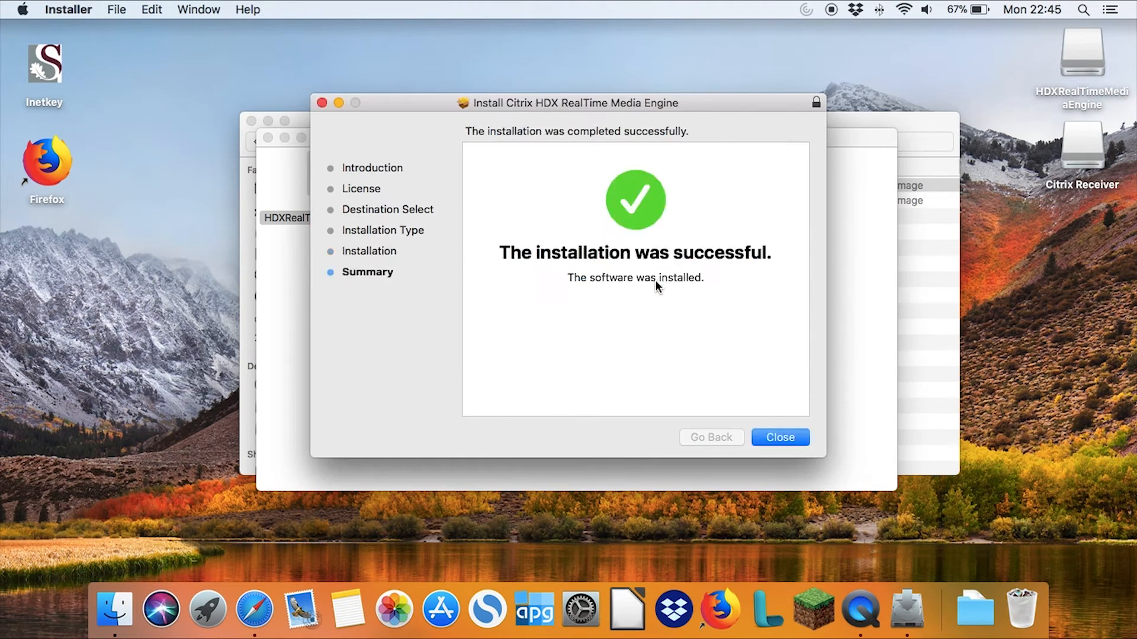
{"action": "left_click", "coordinate": [783, 438]}
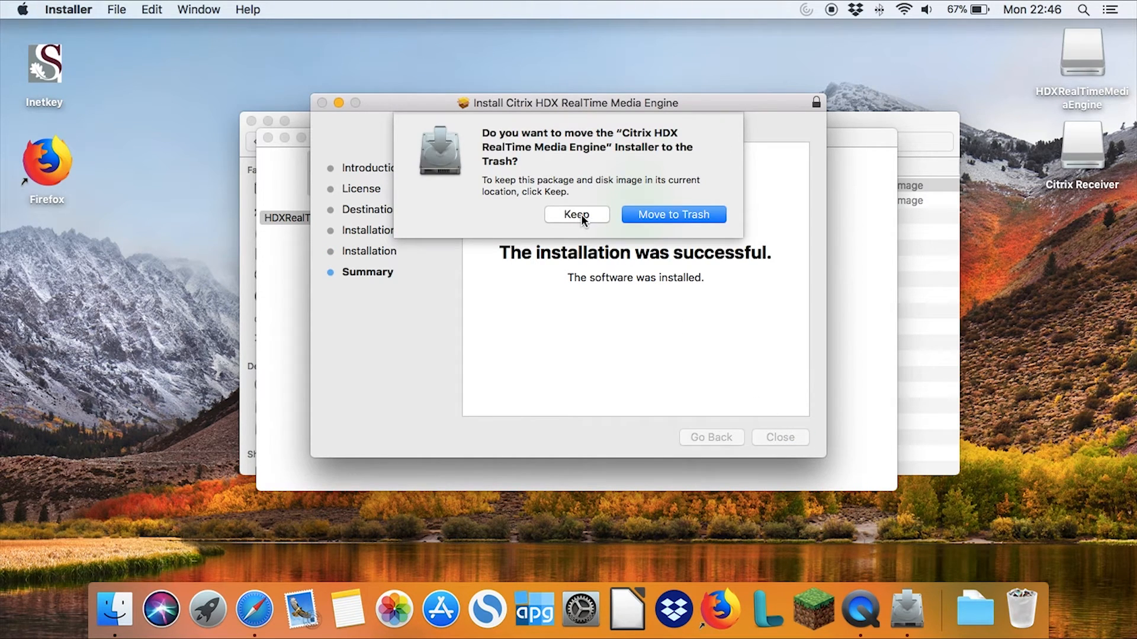
{"action": "left_click", "coordinate": [666, 214]}
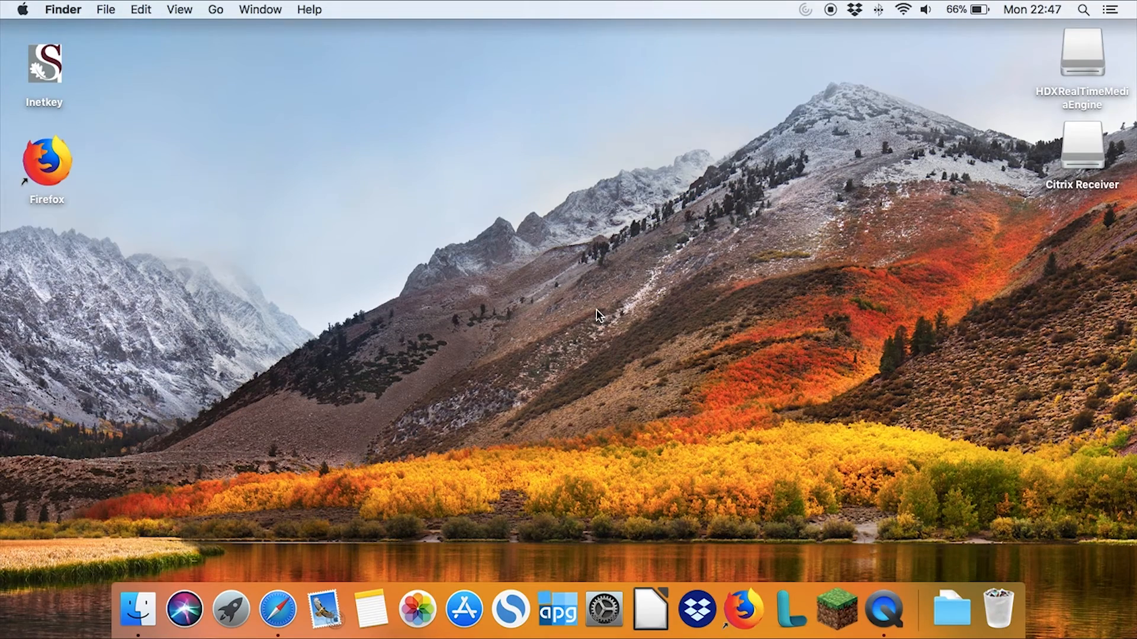
Open Citrix Receiver from the Mac's Applications folder
{"action": "left_click", "coordinate": [216, 10]}
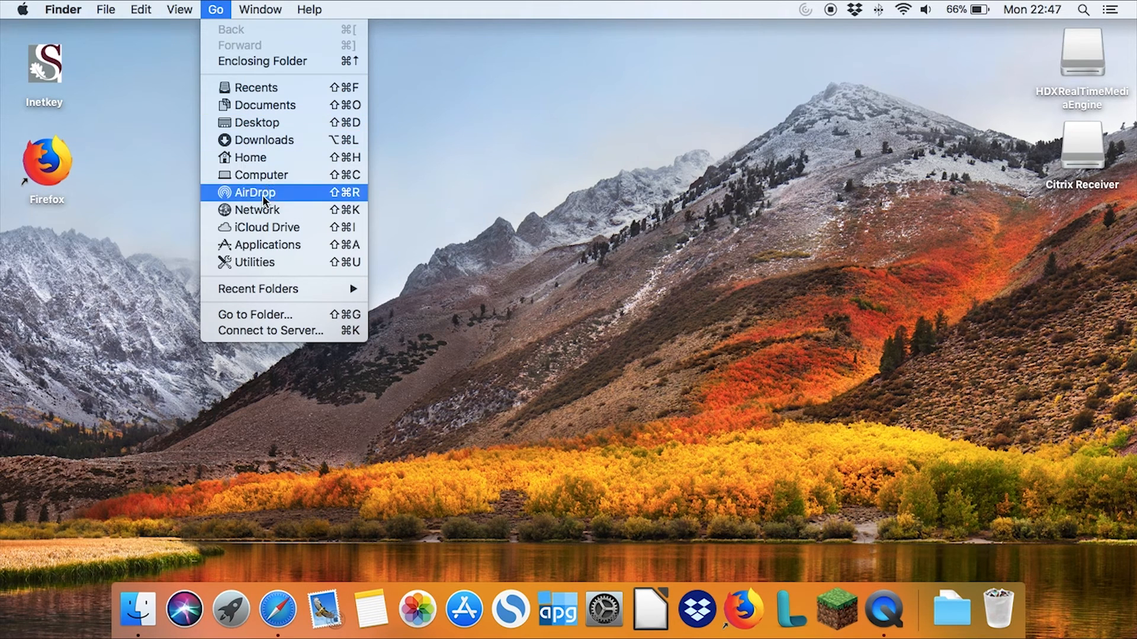
{"action": "left_click", "coordinate": [267, 244]}
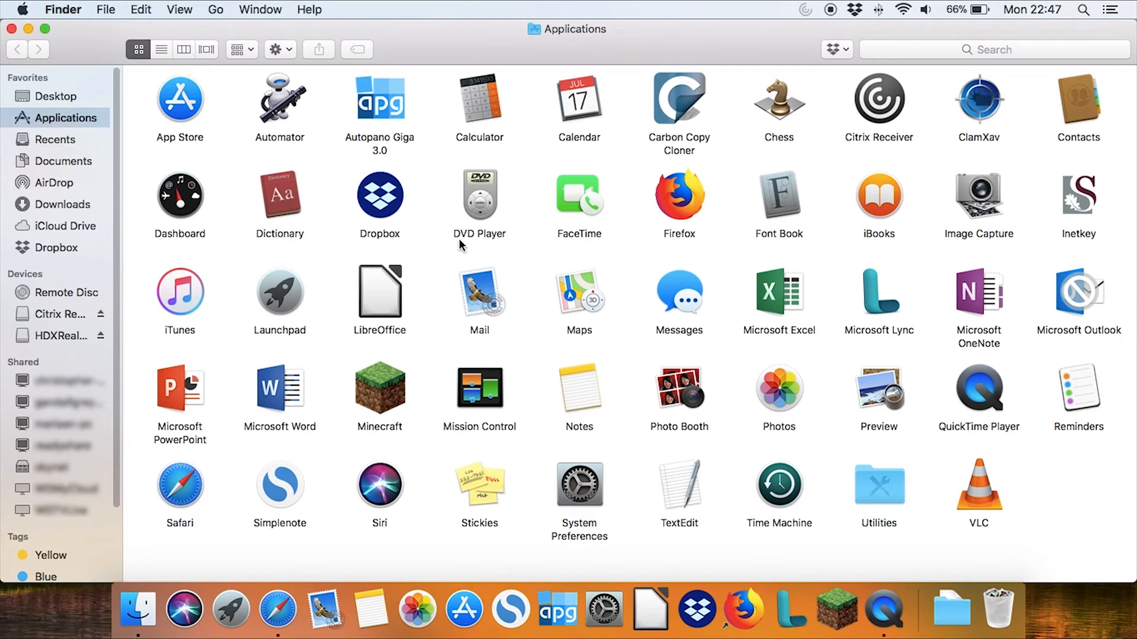
{"action": "double_click", "coordinate": [884, 112]}
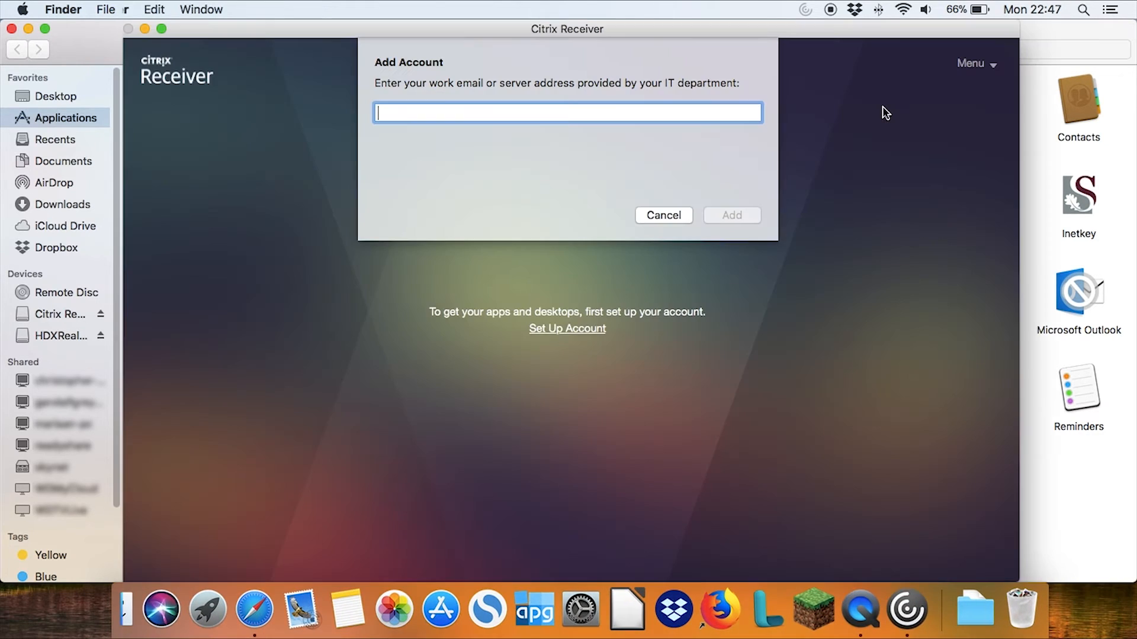
{"action": "type", "text": "https:"}
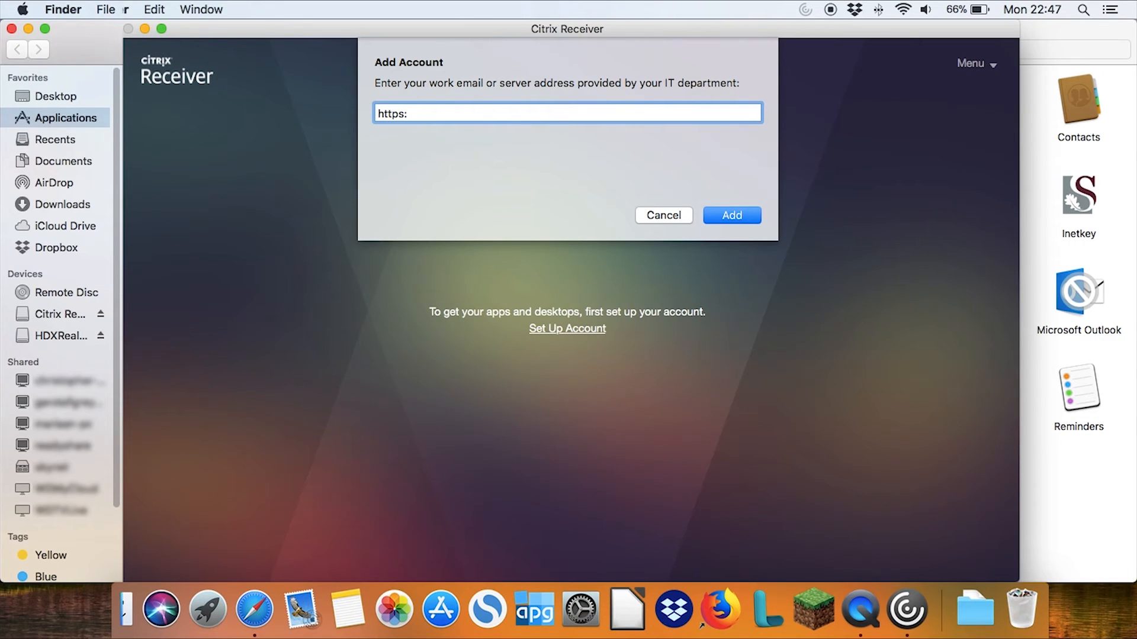
{"action": "type", "text": "//"}
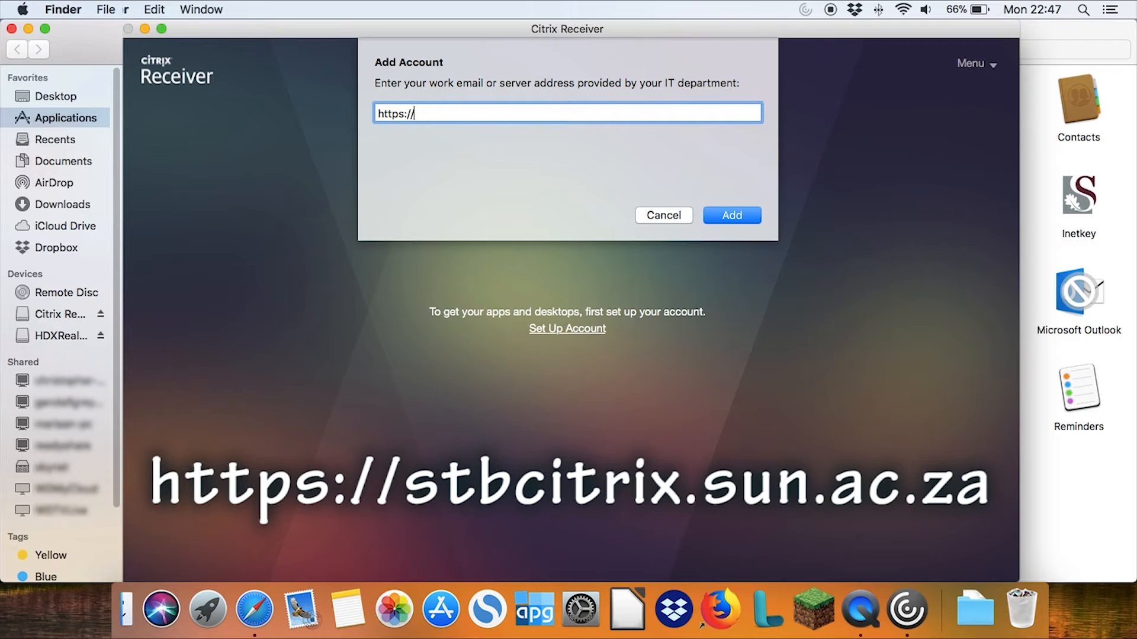
{"action": "type", "text": "stbcitrix.sun.ac.za"}
{"action": "left_click", "coordinate": [738, 216]}
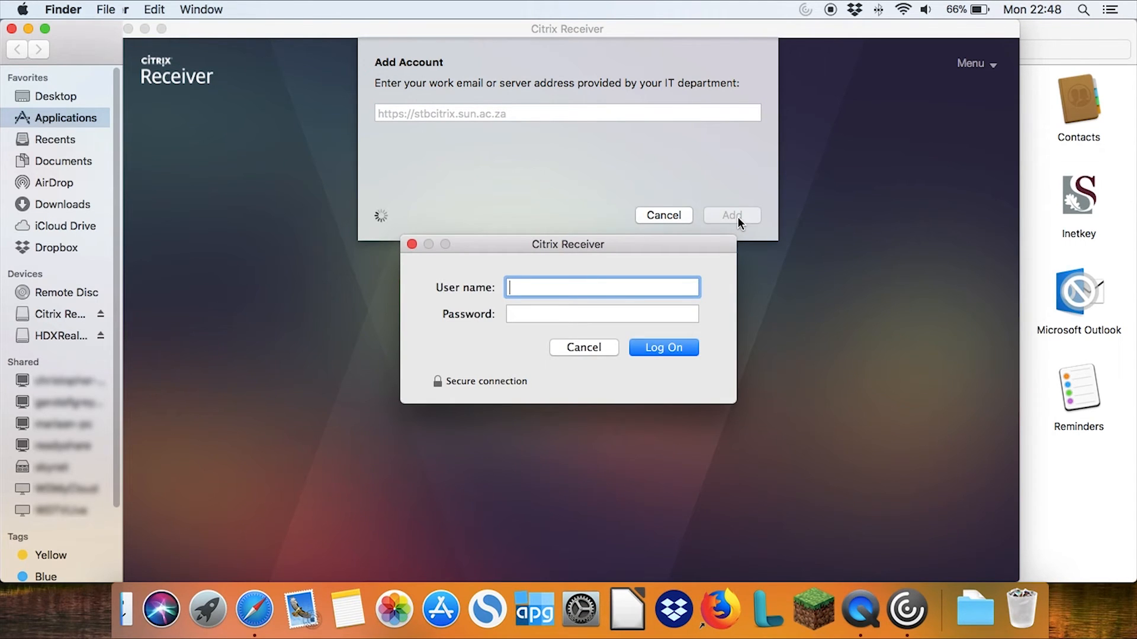
Log on to the Citrix server with the account's user name and password
{"action": "type", "text": "12345678"}
{"action": "left_click", "coordinate": [568, 313]}
{"action": "type", "text": "••••••••••"}
{"action": "left_click", "coordinate": [643, 352]}
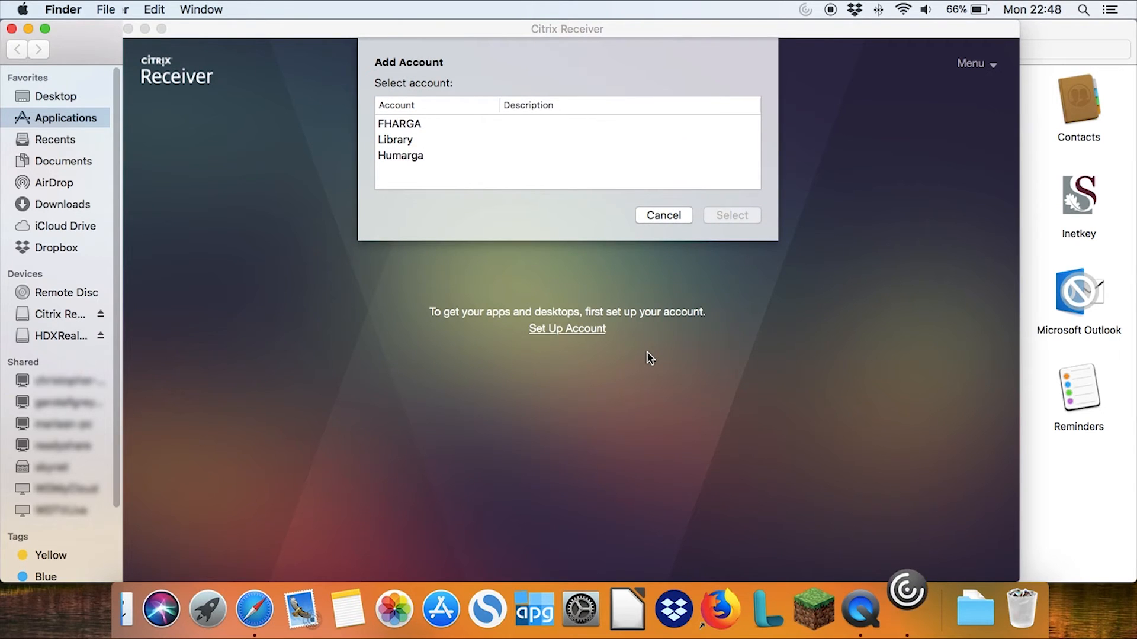
Choose the Humarga account for Citrix Receiver and launch its GENERAL desktop
{"action": "left_click", "coordinate": [399, 155]}
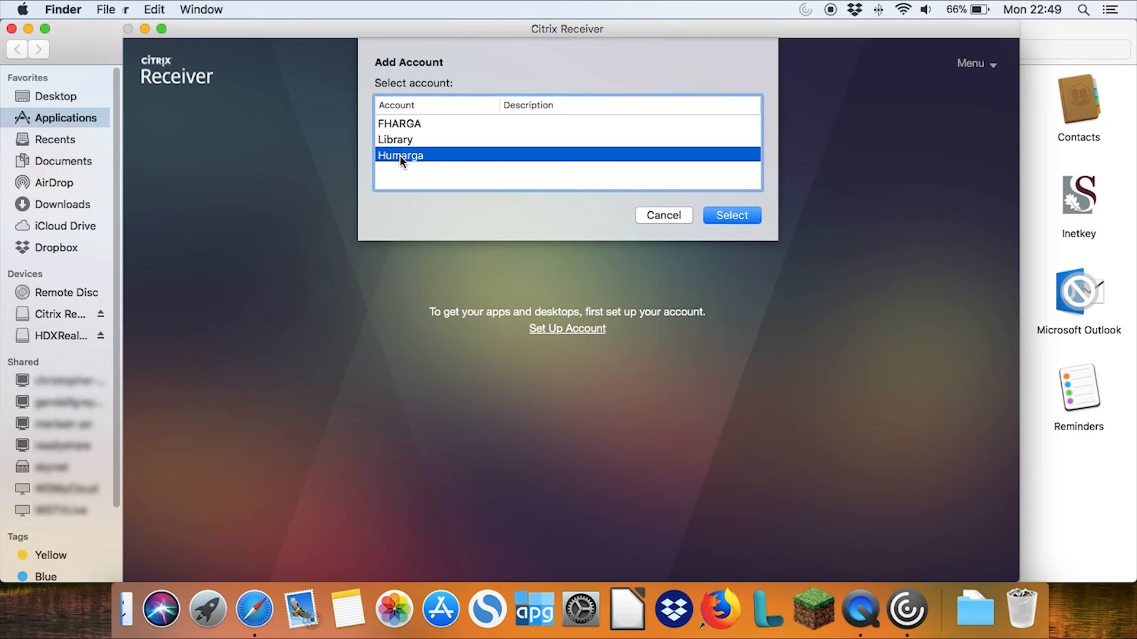
{"action": "left_click", "coordinate": [732, 221]}
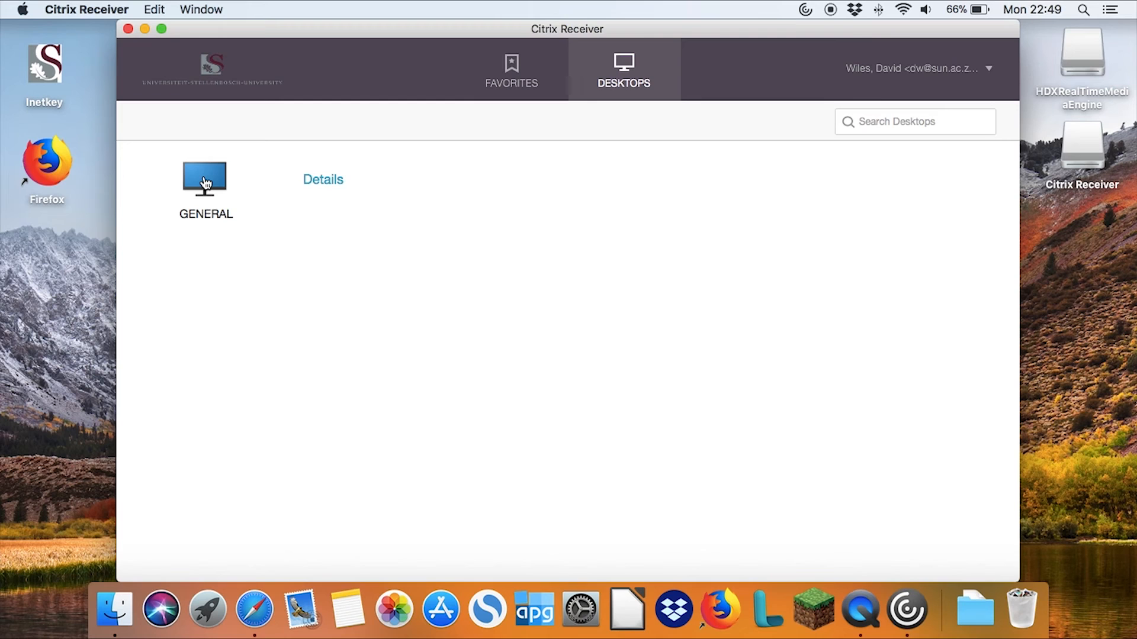
{"action": "left_click", "coordinate": [205, 183]}
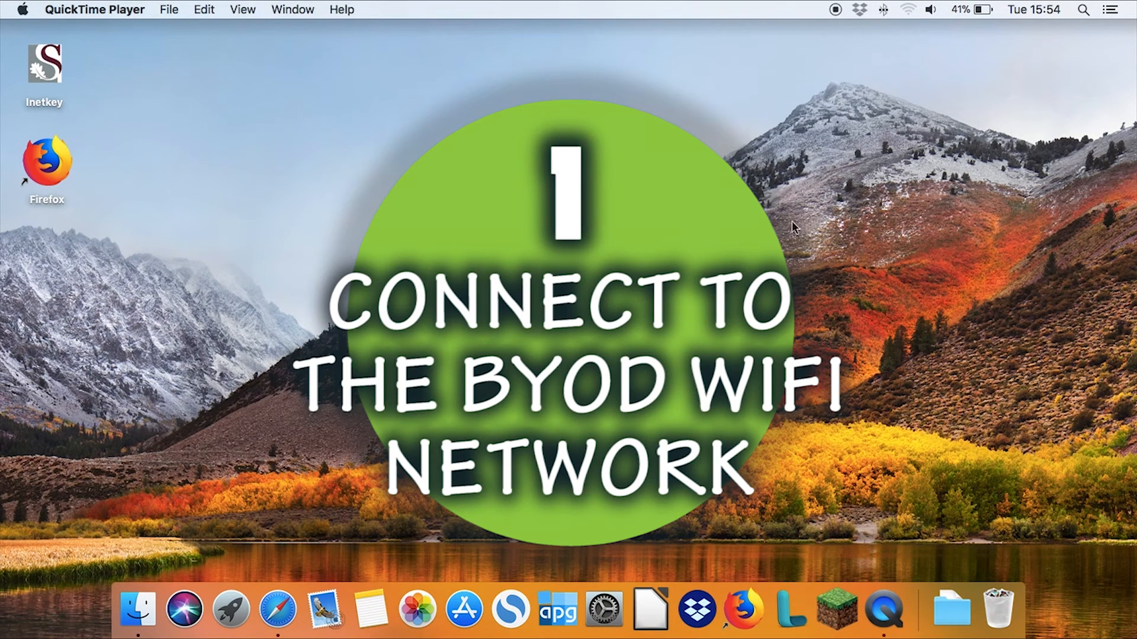
Connect the MacBook to the GergaBYOD Wi-Fi network
{"action": "left_click", "coordinate": [908, 10]}
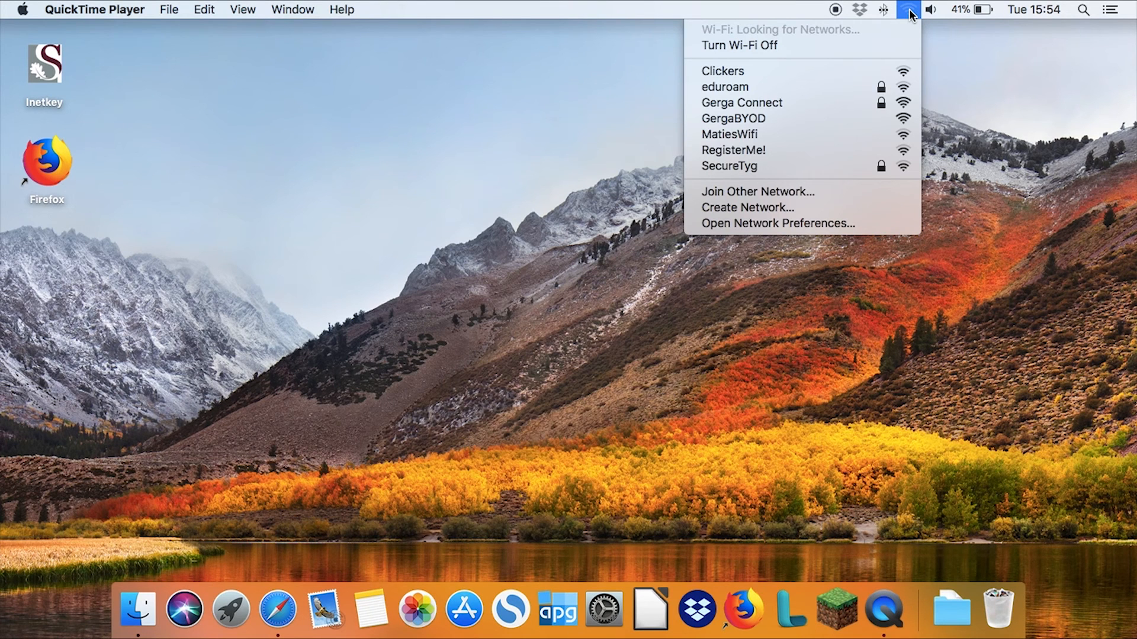
{"action": "left_click", "coordinate": [760, 119]}
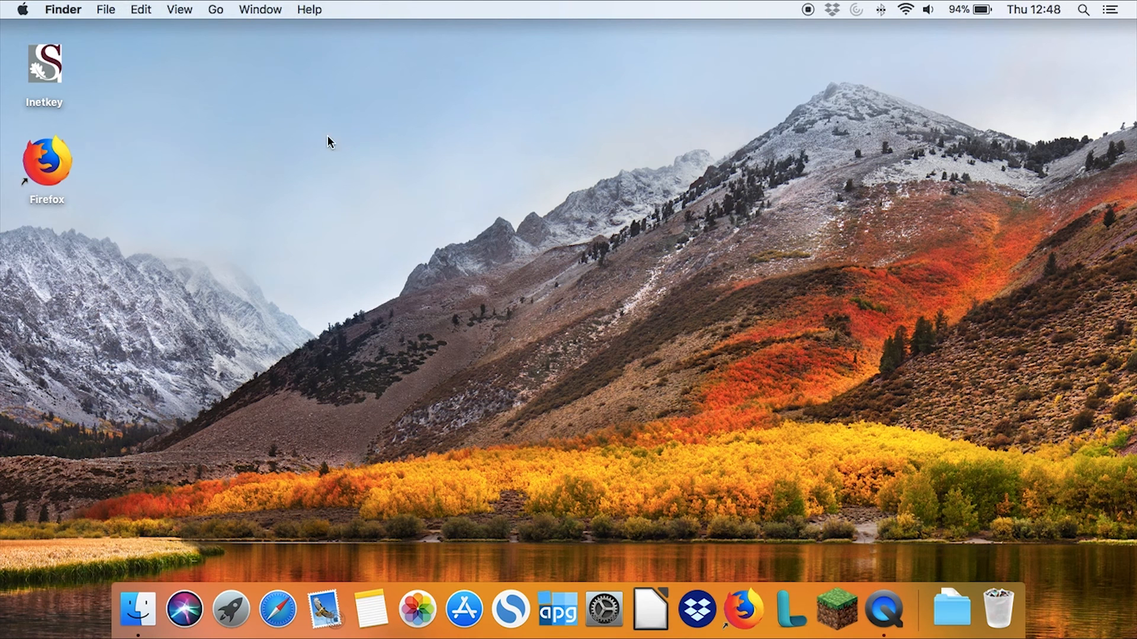
Open Citrix Receiver from the Applications folder and launch the GENERAL virtual desktop
{"action": "left_click", "coordinate": [224, 13]}
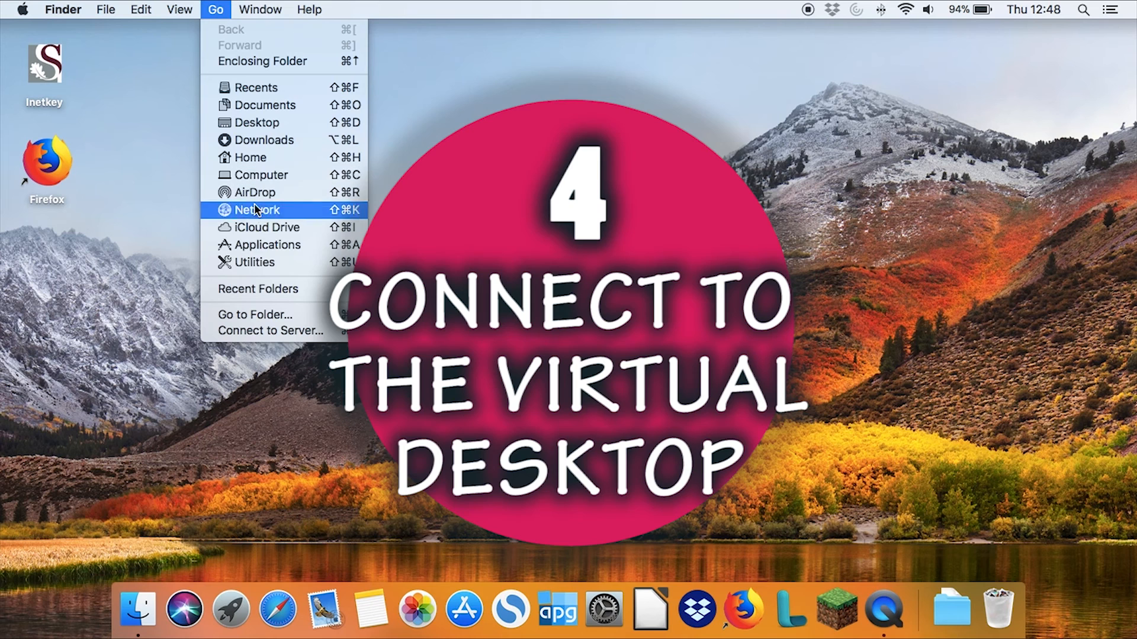
{"action": "left_click", "coordinate": [265, 246]}
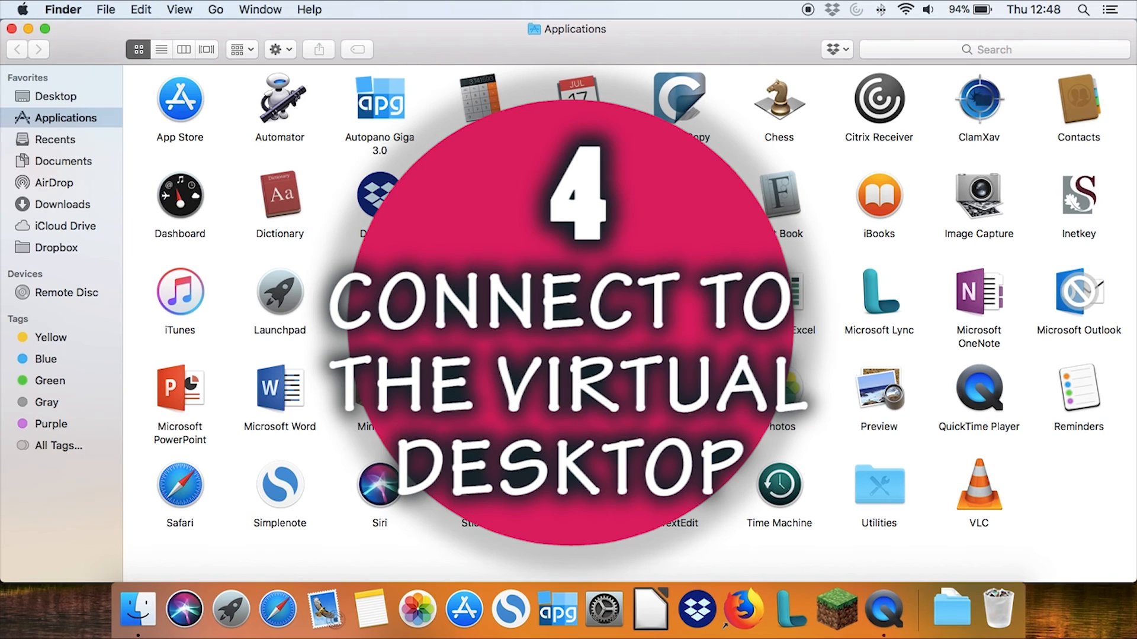
{"action": "double_click", "coordinate": [872, 112]}
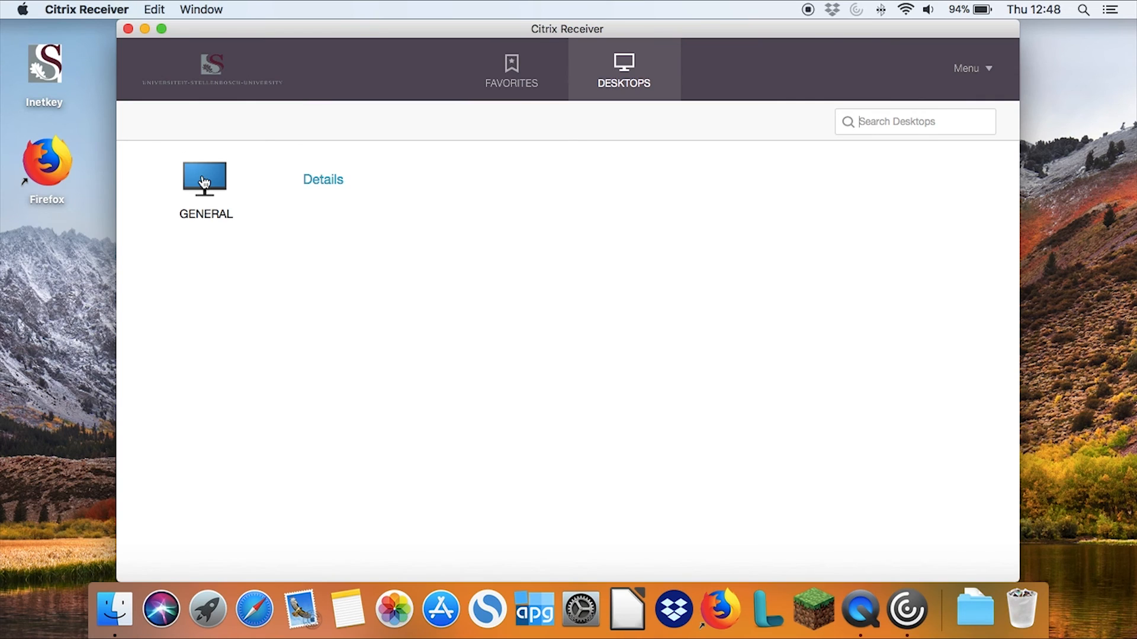
{"action": "left_click", "coordinate": [204, 182]}
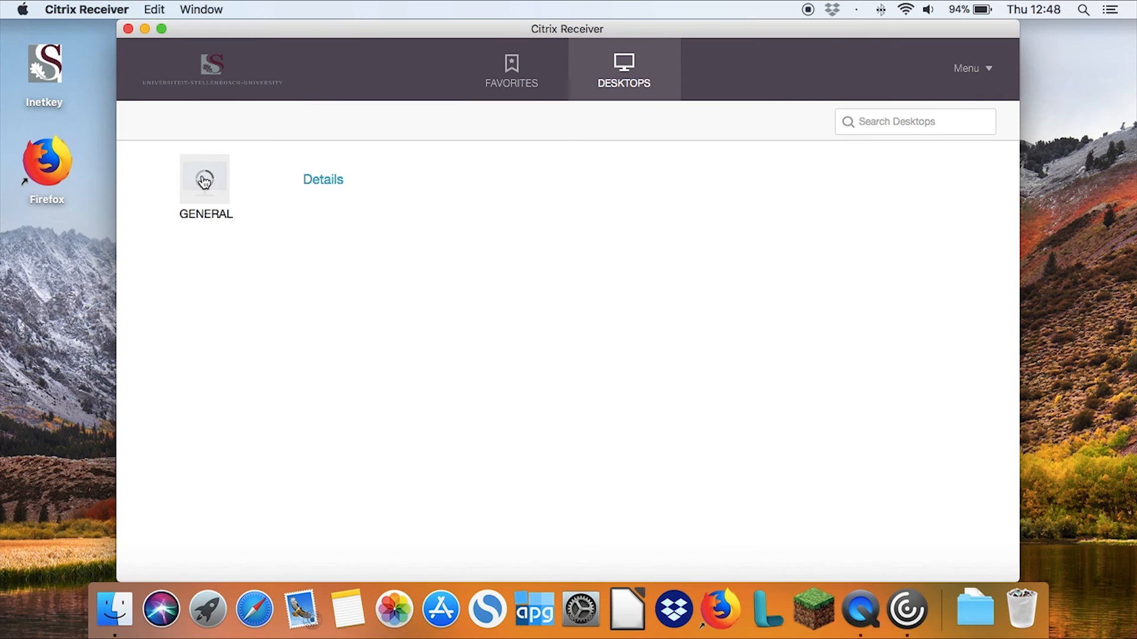
Log on to the STB domain with the account's user name and password, and dismiss the virtual desktop's notice about saving data
{"action": "type", "text": "12345678"}
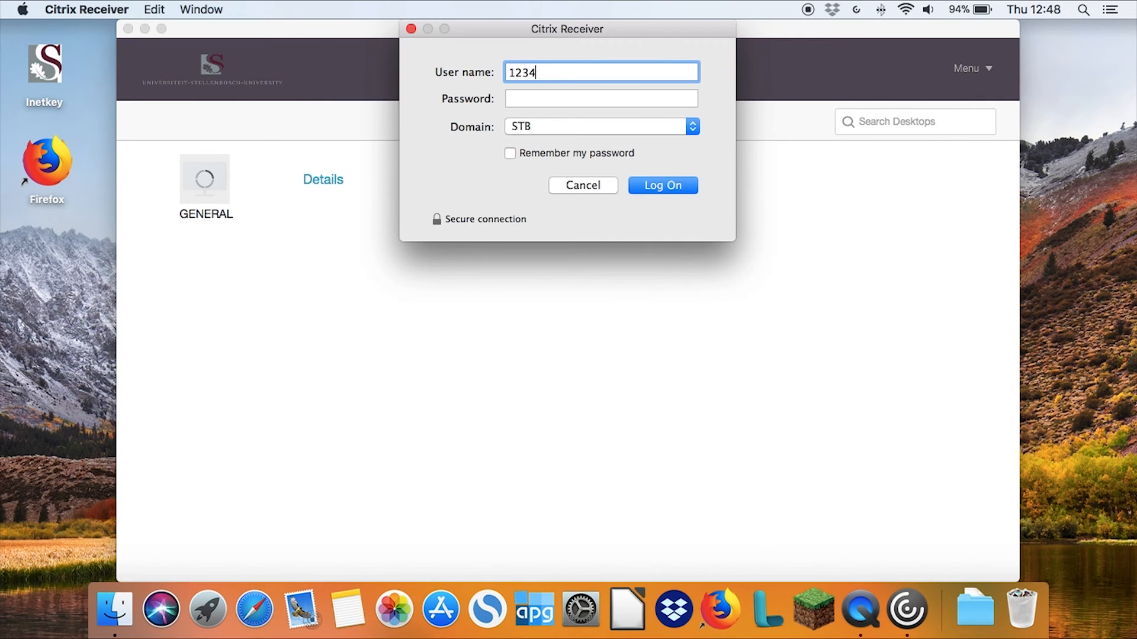
{"action": "key", "text": "Tab"}
{"action": "type", "text": "*********"}
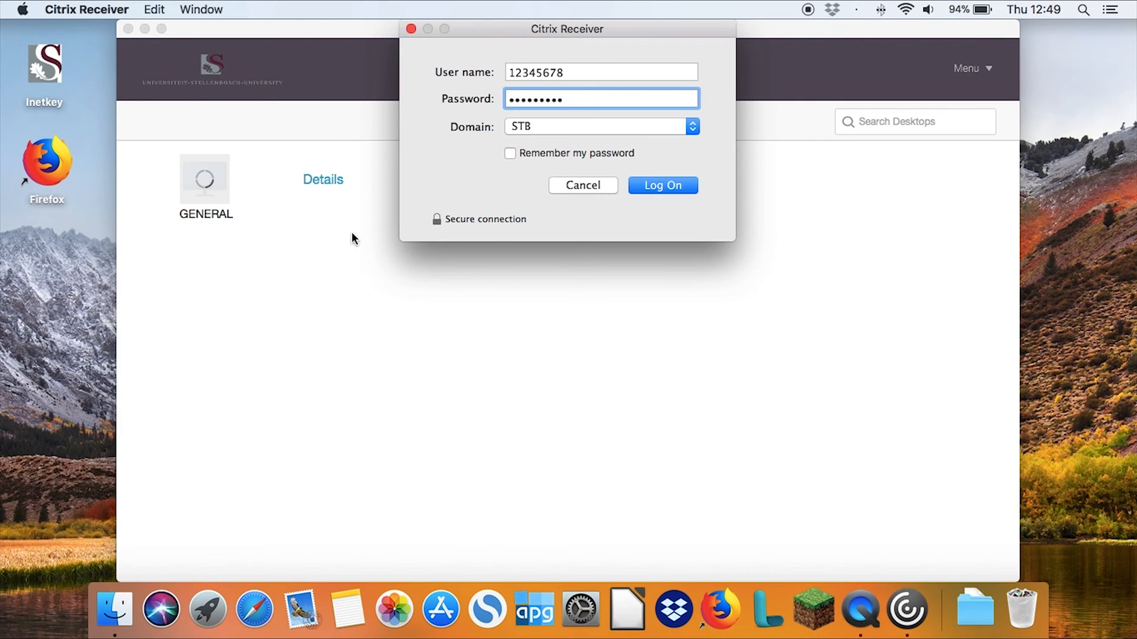
{"action": "left_click", "coordinate": [654, 186]}
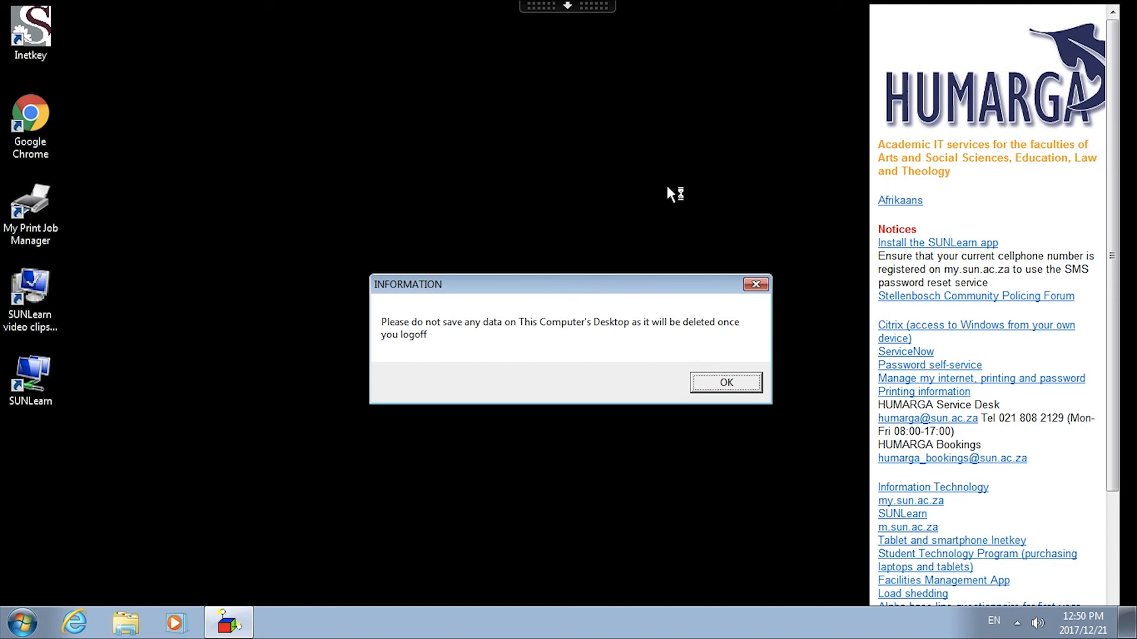
{"action": "left_click", "coordinate": [719, 382]}
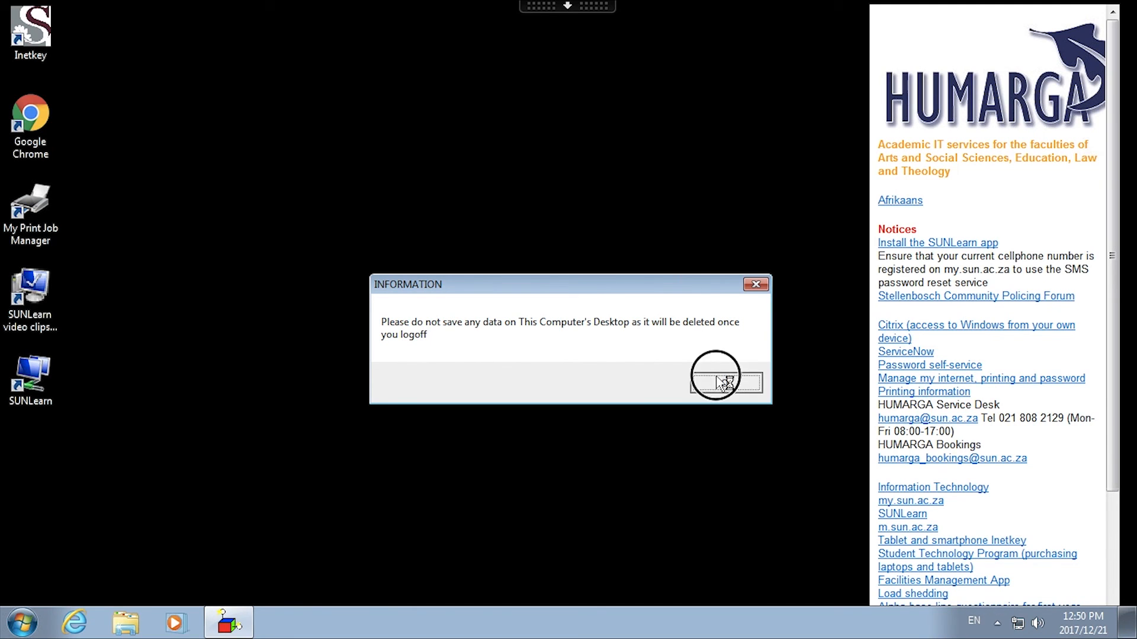